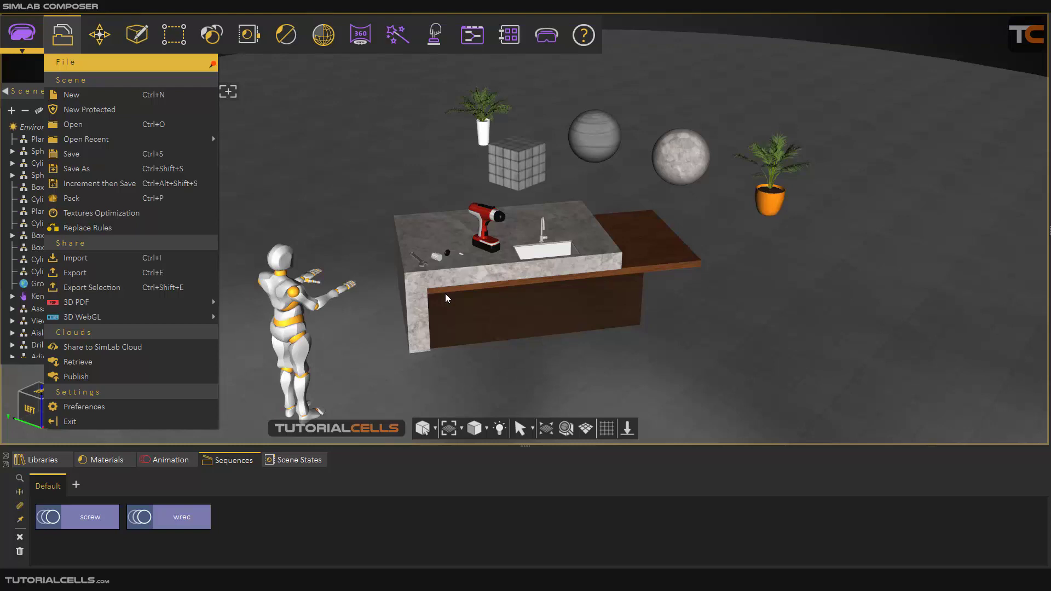
Zoom out and nudge the view so the whole kitchen island scene fits on screen.
{"action": "left_click", "coordinate": [385, 300]}
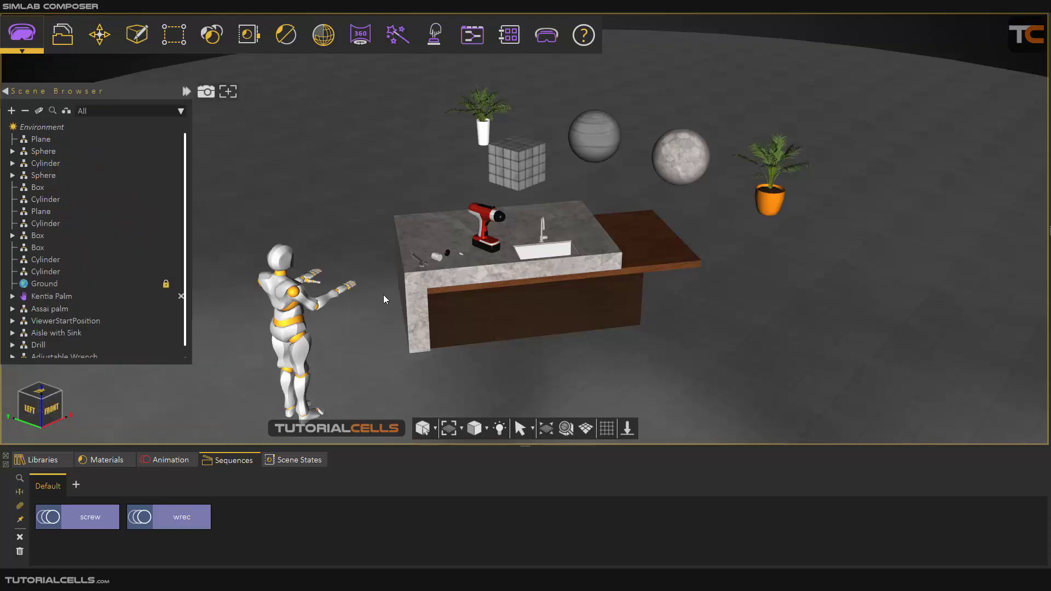
{"action": "scroll", "coordinate": [410, 287], "scroll_direction": "down", "scroll_amount": 2}
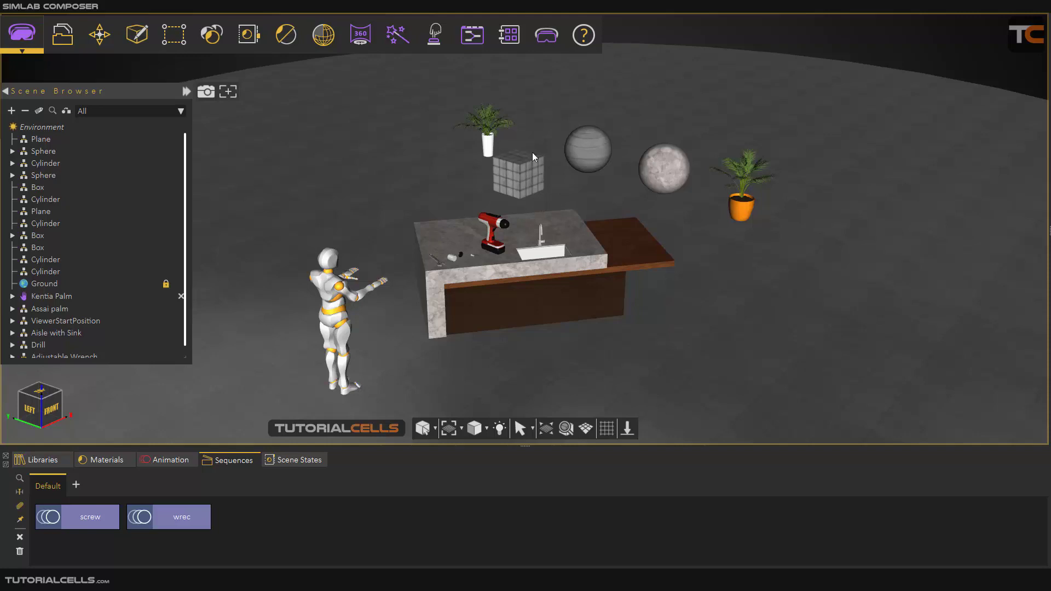
{"action": "left_click_drag", "start_coordinate": [577, 230], "coordinate": [584, 229]}
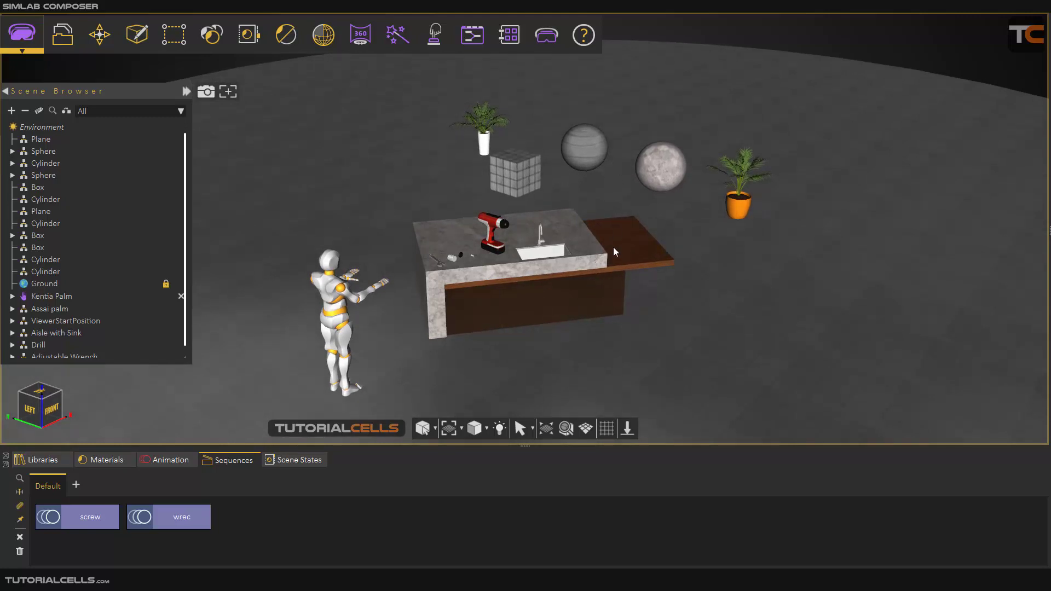
Pack the scene as a Sim package with HDR and BackPlate included.
{"action": "left_click", "coordinate": [62, 36]}
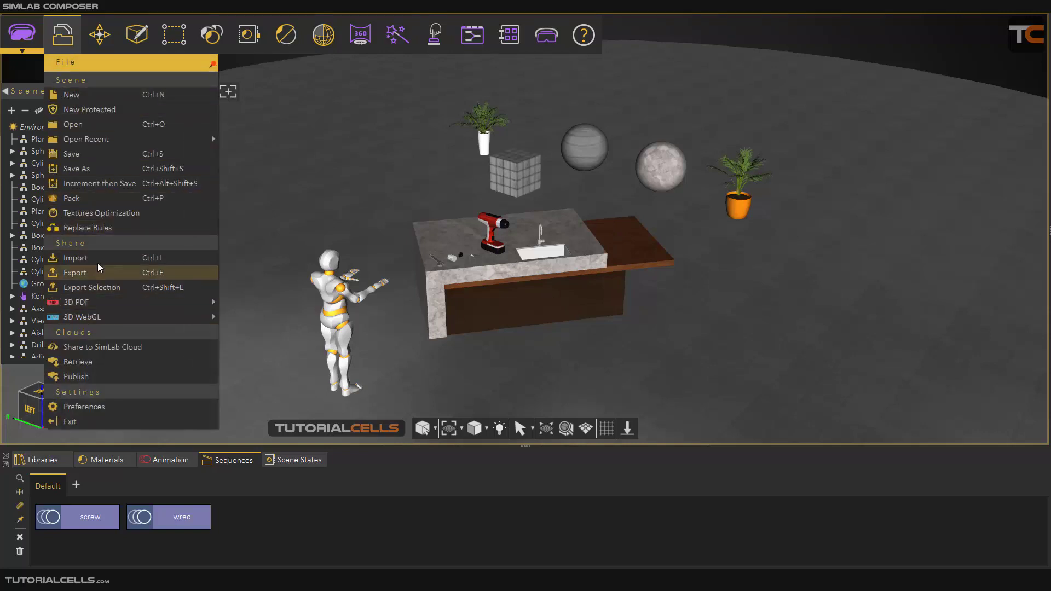
{"action": "left_click", "coordinate": [92, 199]}
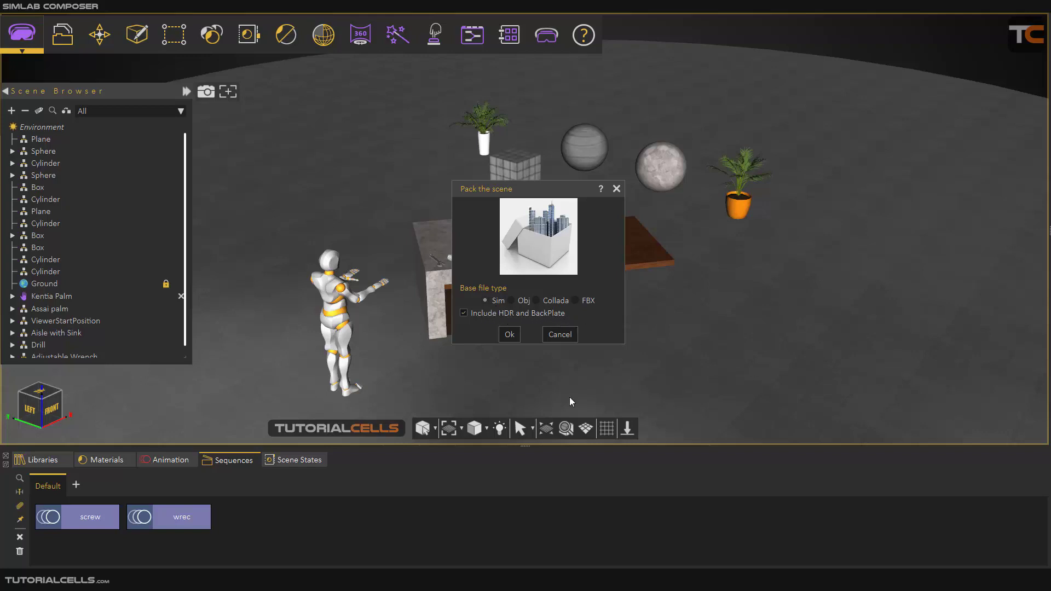
{"action": "left_click", "coordinate": [509, 335]}
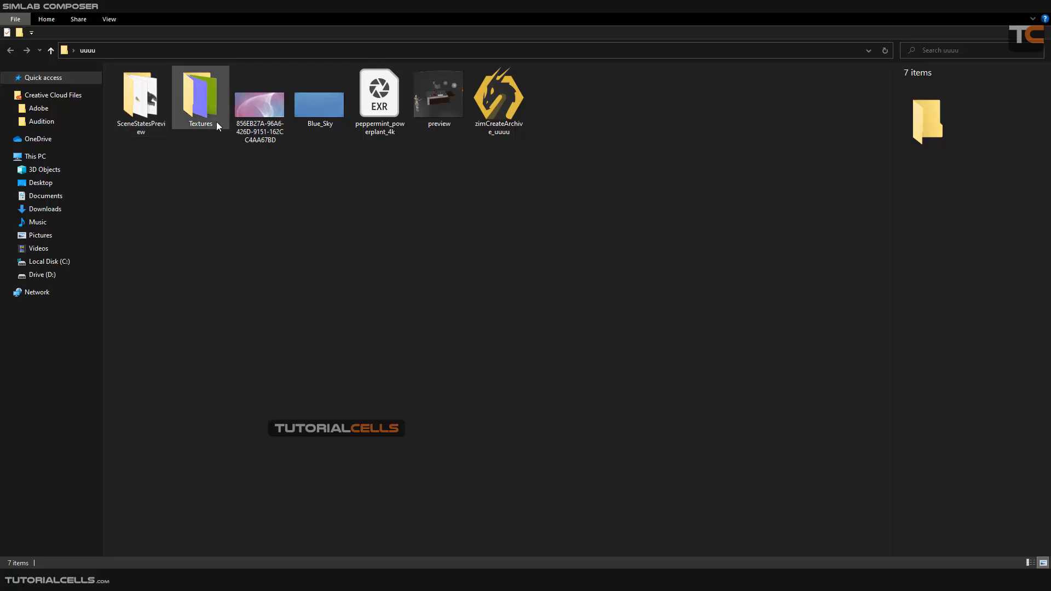
Look inside the packed Textures folder, then go back and select zimCreateArchive_uuuu.
{"action": "left_click", "coordinate": [203, 107]}
{"action": "key", "text": "ctrl+shift+6"}
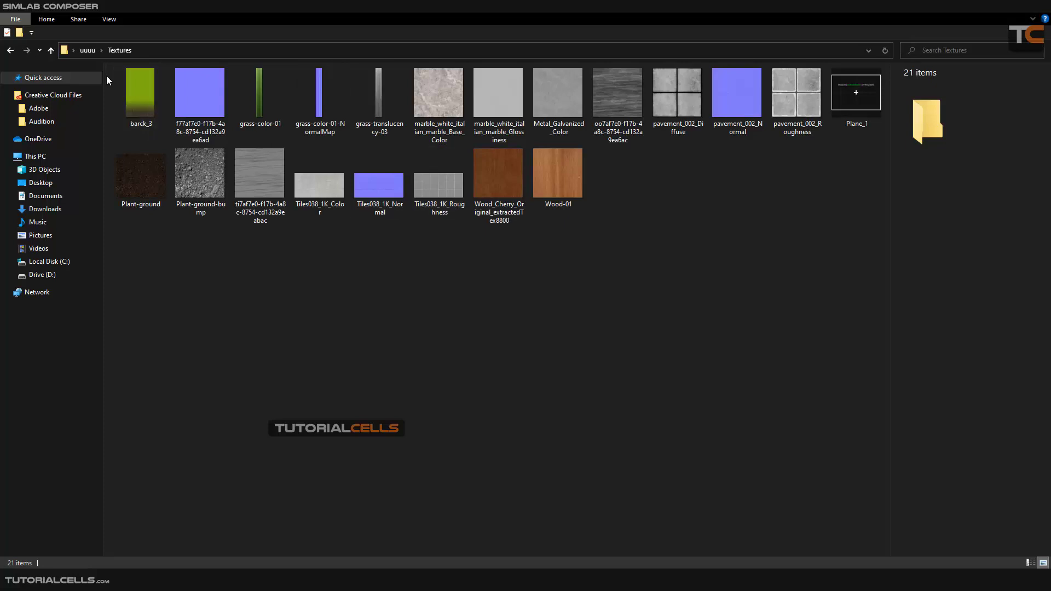
{"action": "left_click", "coordinate": [9, 50]}
{"action": "left_click", "coordinate": [499, 107]}
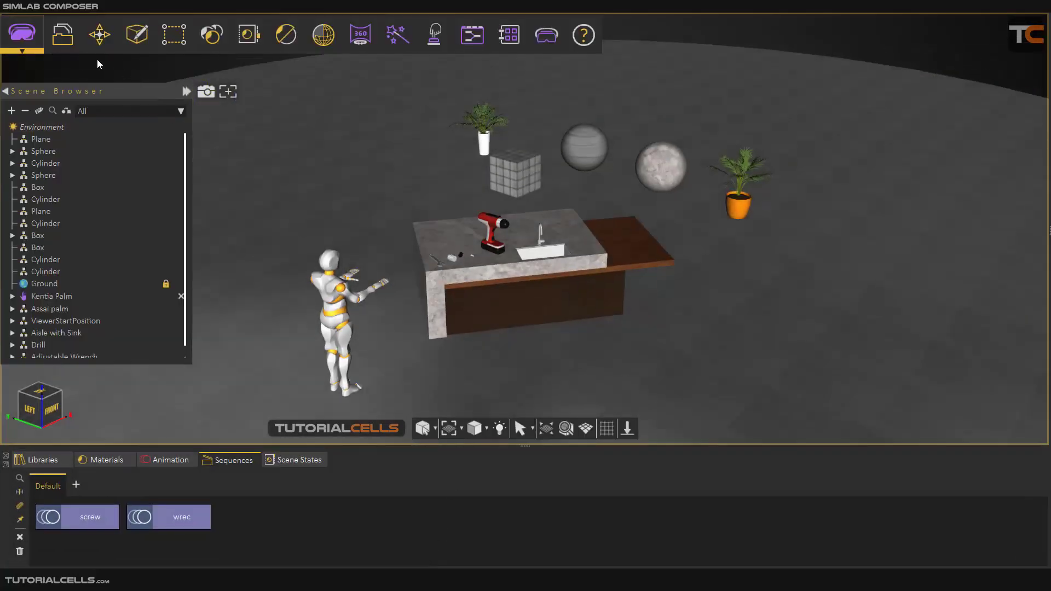
{"action": "left_click", "coordinate": [68, 40]}
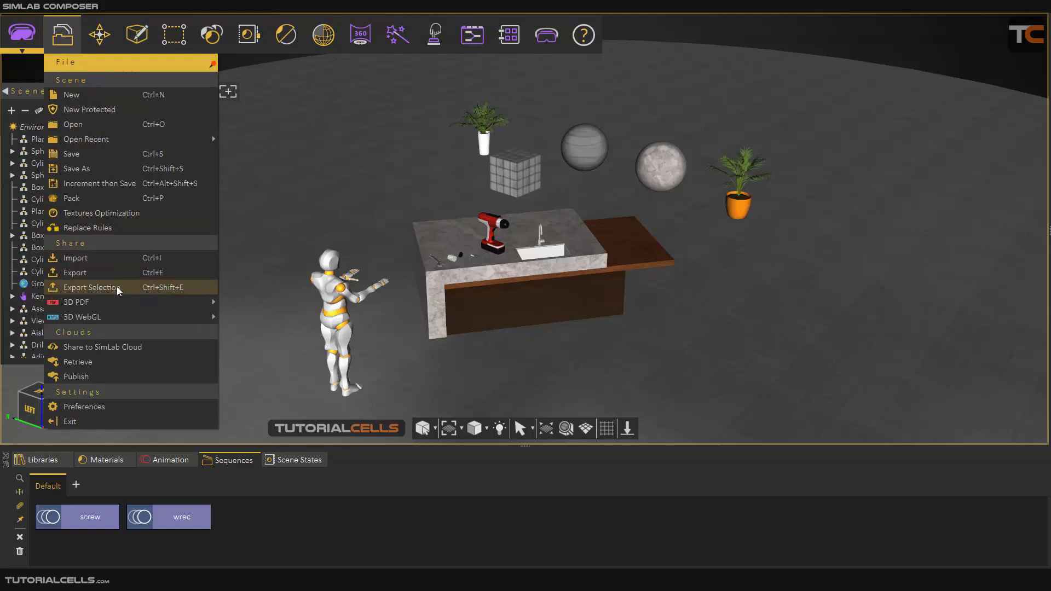
{"action": "mouse_move", "coordinate": [125, 304]}
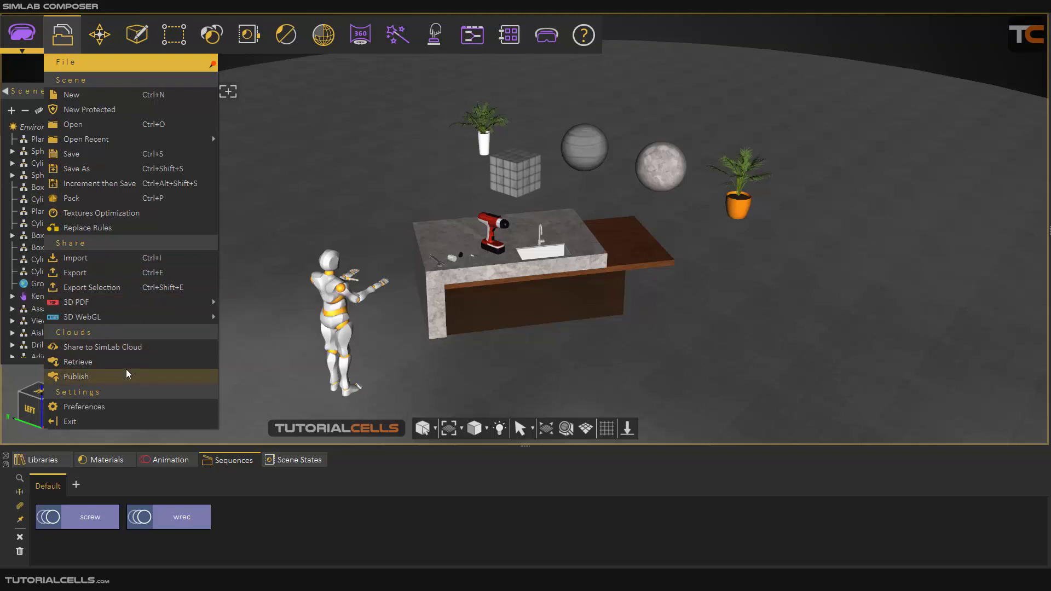
{"action": "left_click", "coordinate": [194, 565]}
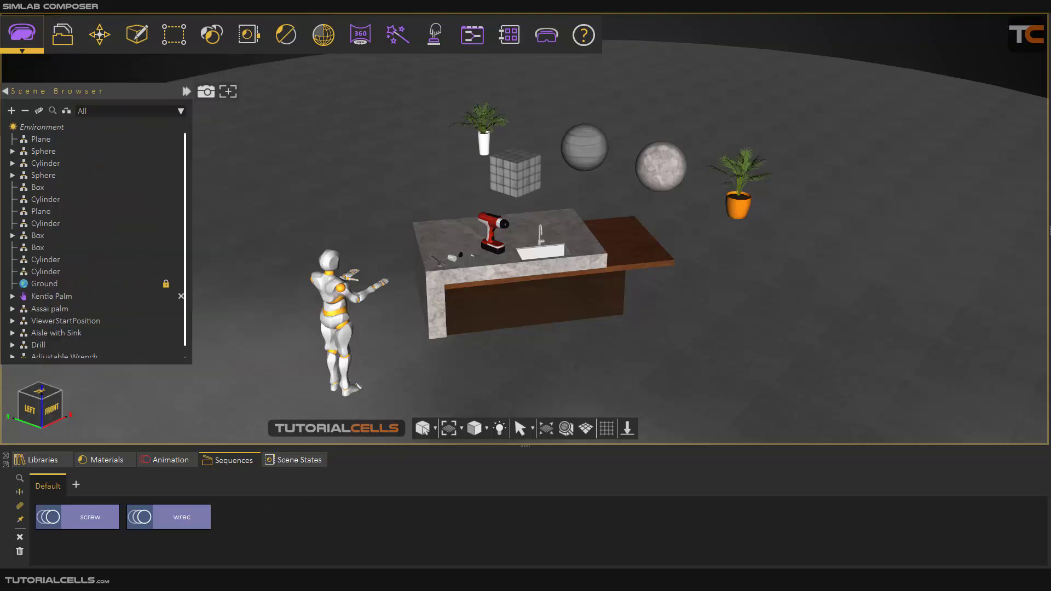
Scroll through the supported 3D import and export formats, then move to the 3d-plugins page.
{"action": "scroll", "coordinate": [366, 284], "scroll_direction": "down", "scroll_amount": 2}
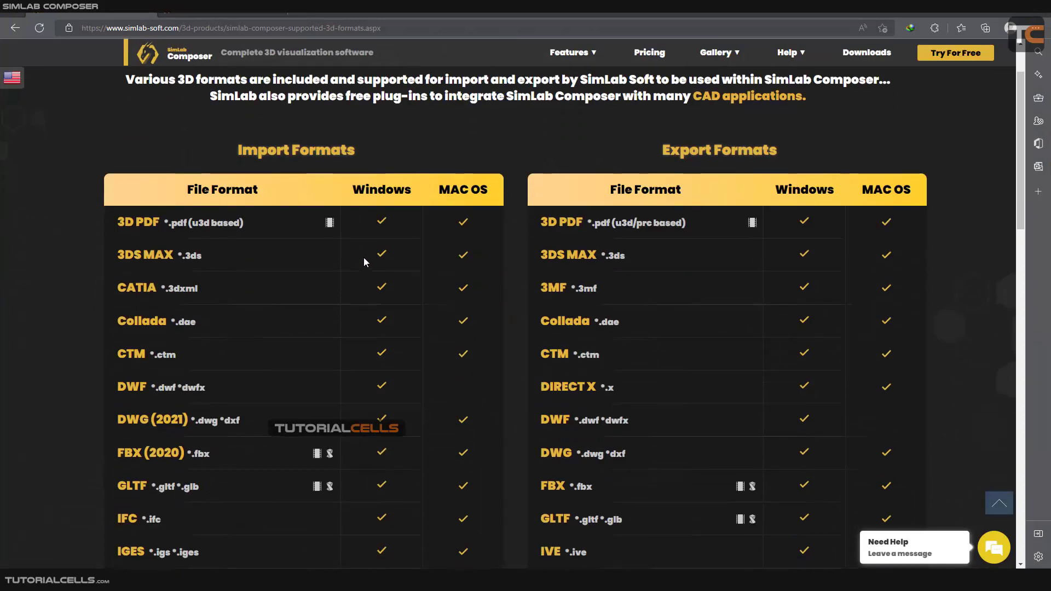
{"action": "scroll", "coordinate": [581, 208], "scroll_direction": "down", "scroll_amount": 2}
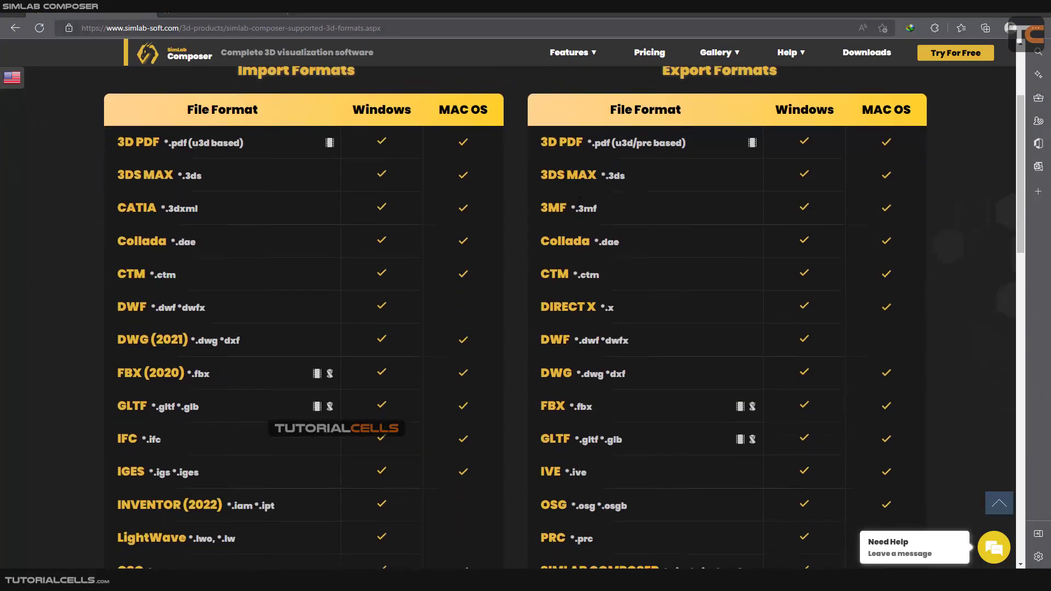
{"action": "scroll", "coordinate": [568, 186], "scroll_direction": "down", "scroll_amount": 3}
{"action": "scroll", "coordinate": [298, 296], "scroll_direction": "up", "scroll_amount": 3}
{"action": "scroll", "coordinate": [157, 201], "scroll_direction": "down", "scroll_amount": 6}
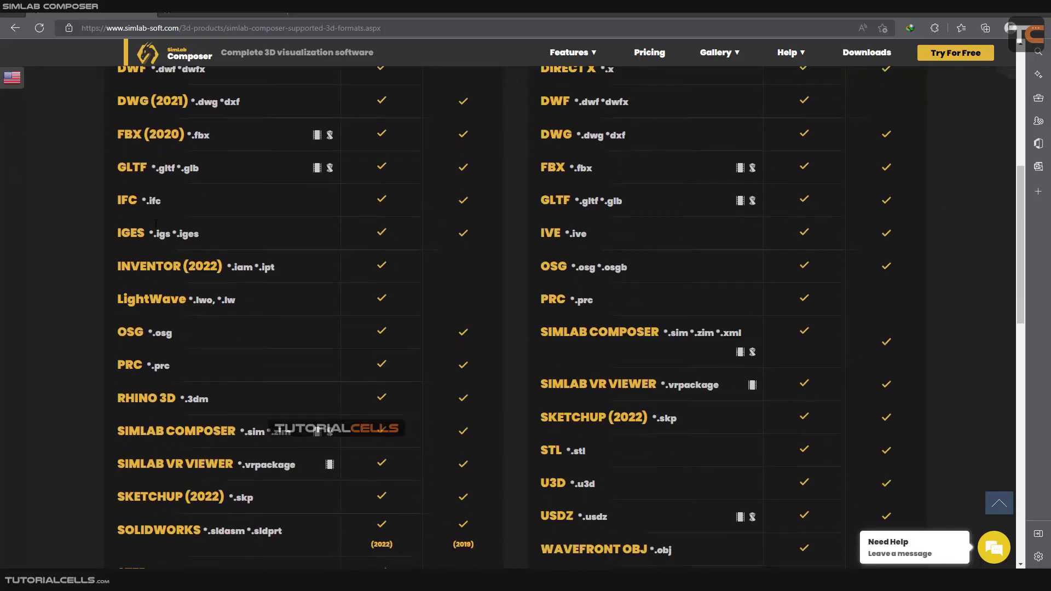
{"action": "scroll", "coordinate": [196, 241], "scroll_direction": "down", "scroll_amount": 9}
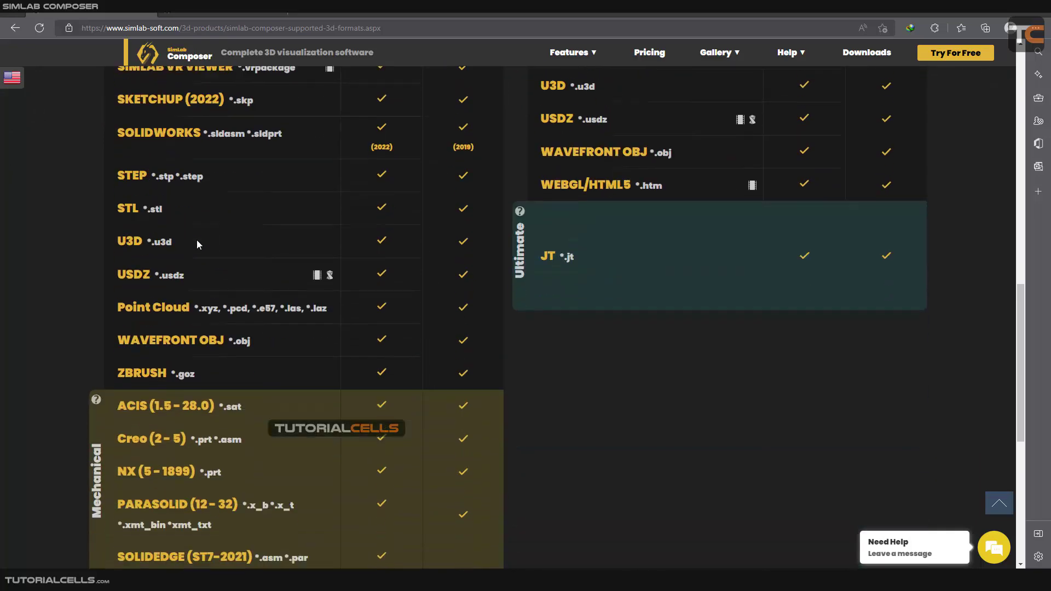
{"action": "scroll", "coordinate": [196, 241], "scroll_direction": "down", "scroll_amount": 3}
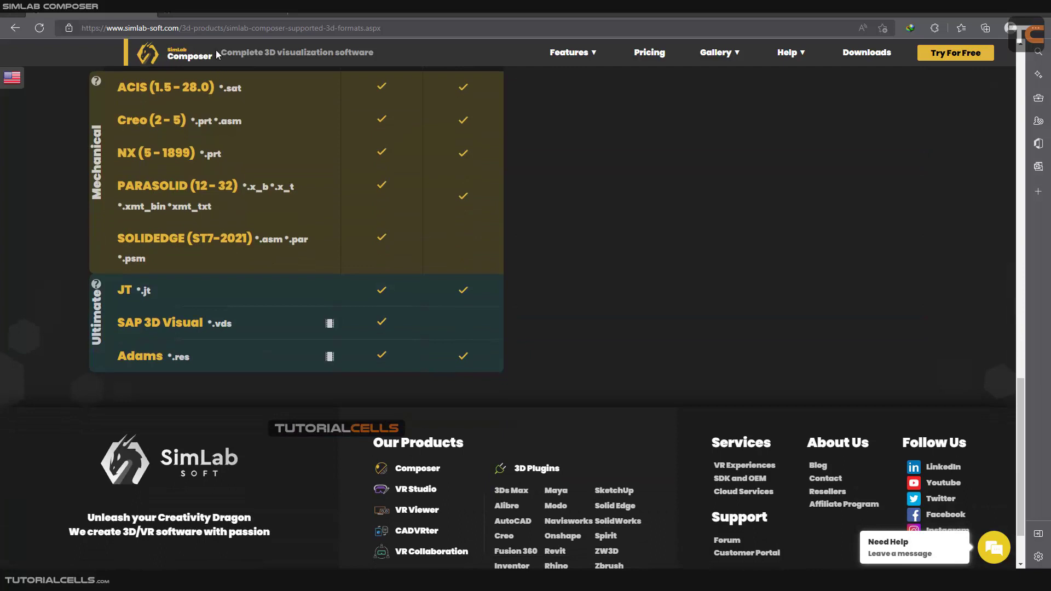
{"action": "left_click", "coordinate": [221, 12]}
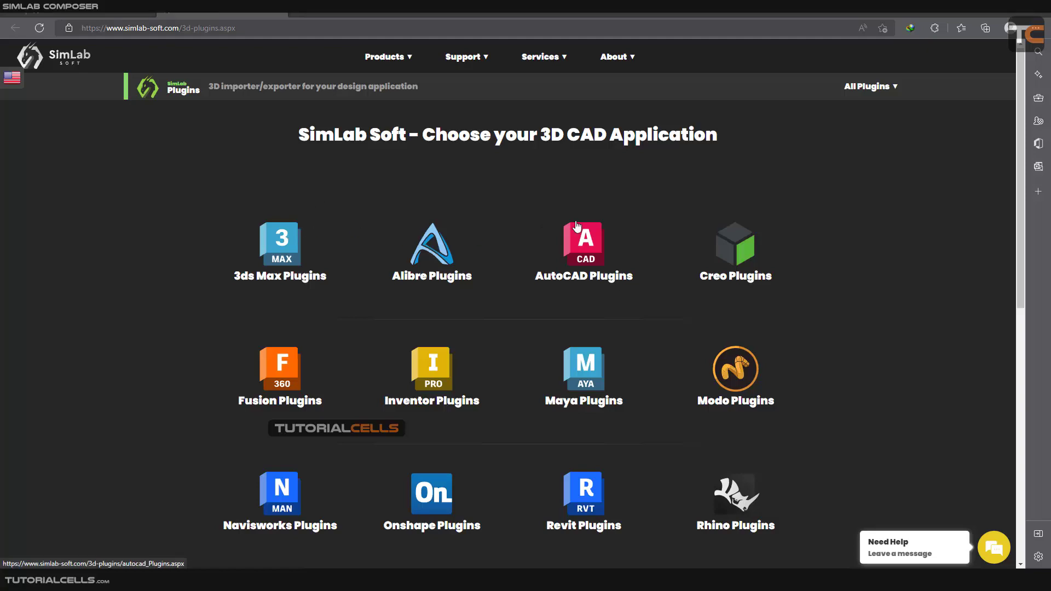
Browse the CAD plugins and formats pages, then bring up Composer's VR Viewer export options.
{"action": "scroll", "coordinate": [841, 271], "scroll_direction": "down", "scroll_amount": 3}
{"action": "scroll", "coordinate": [842, 280], "scroll_direction": "down", "scroll_amount": 4}
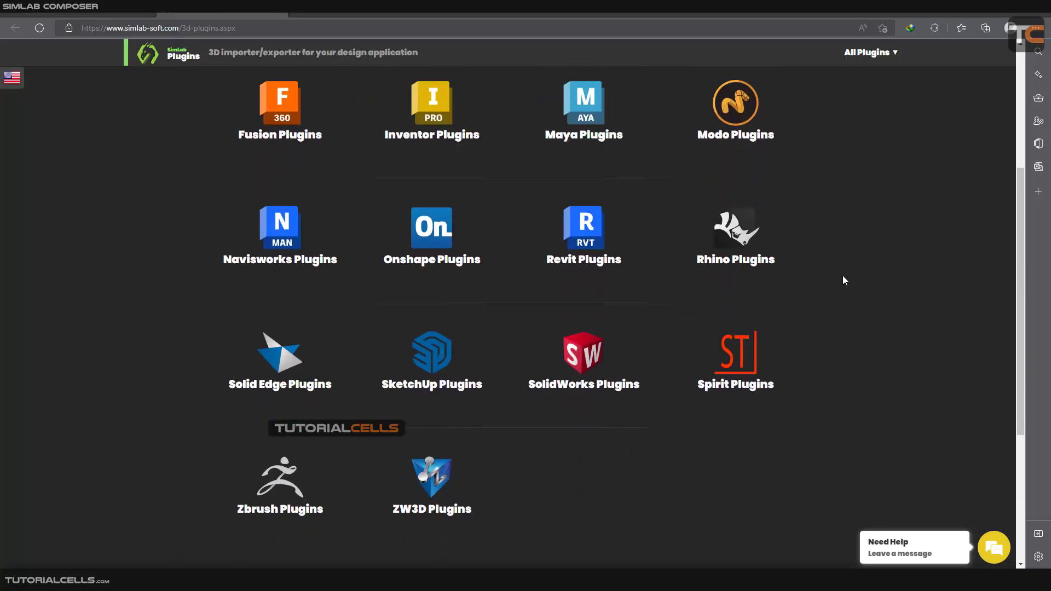
{"action": "scroll", "coordinate": [755, 349], "scroll_direction": "up", "scroll_amount": 1}
{"action": "scroll", "coordinate": [761, 348], "scroll_direction": "up", "scroll_amount": 2}
{"action": "scroll", "coordinate": [799, 338], "scroll_direction": "up", "scroll_amount": 3}
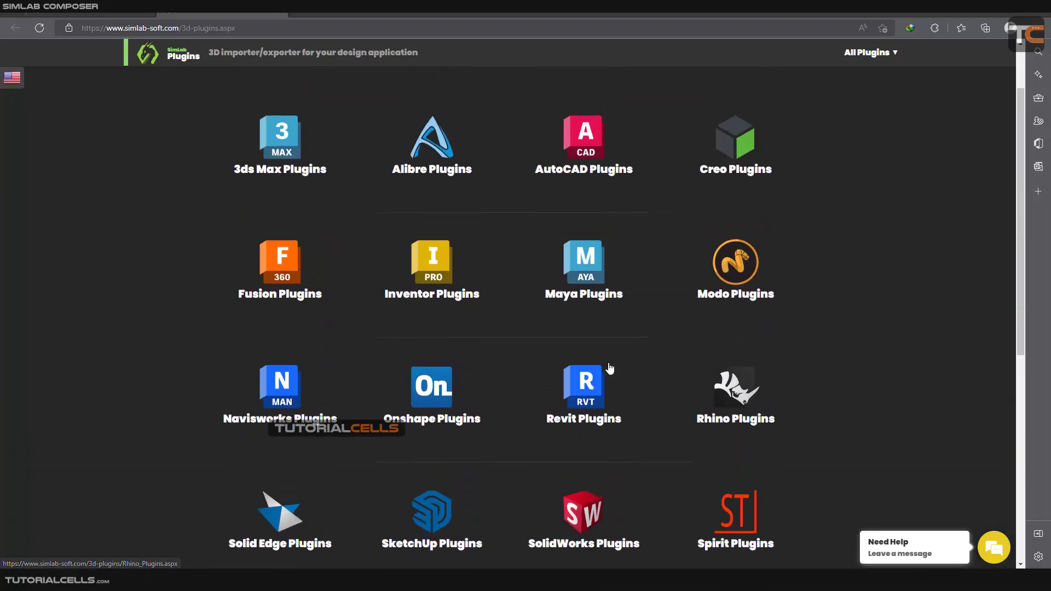
{"action": "scroll", "coordinate": [585, 387], "scroll_direction": "up", "scroll_amount": 2}
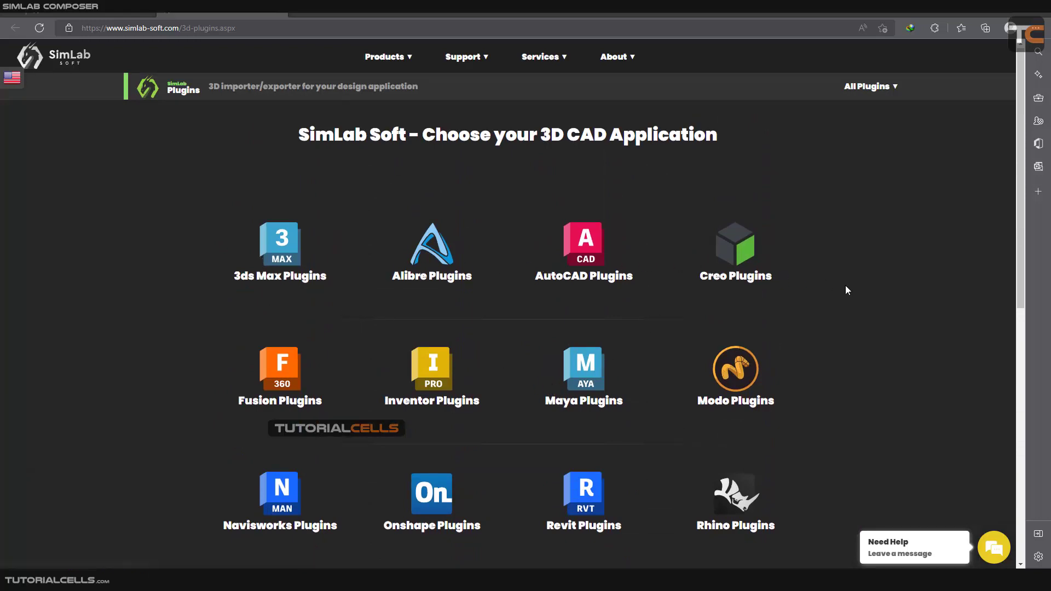
{"action": "scroll", "coordinate": [845, 290], "scroll_direction": "down", "scroll_amount": 2}
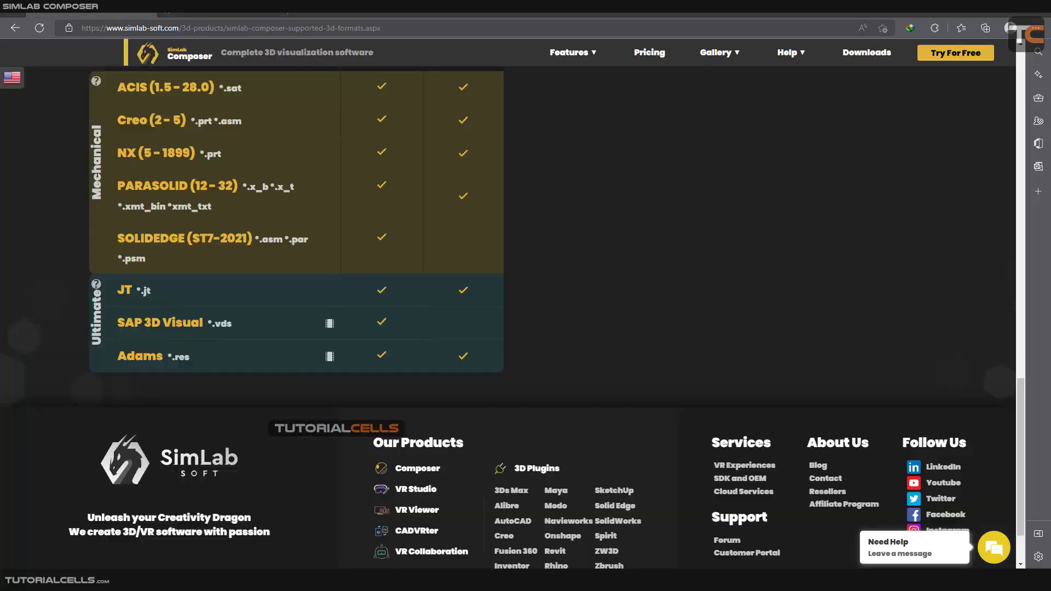
{"action": "scroll", "coordinate": [376, 341], "scroll_direction": "down", "scroll_amount": 1}
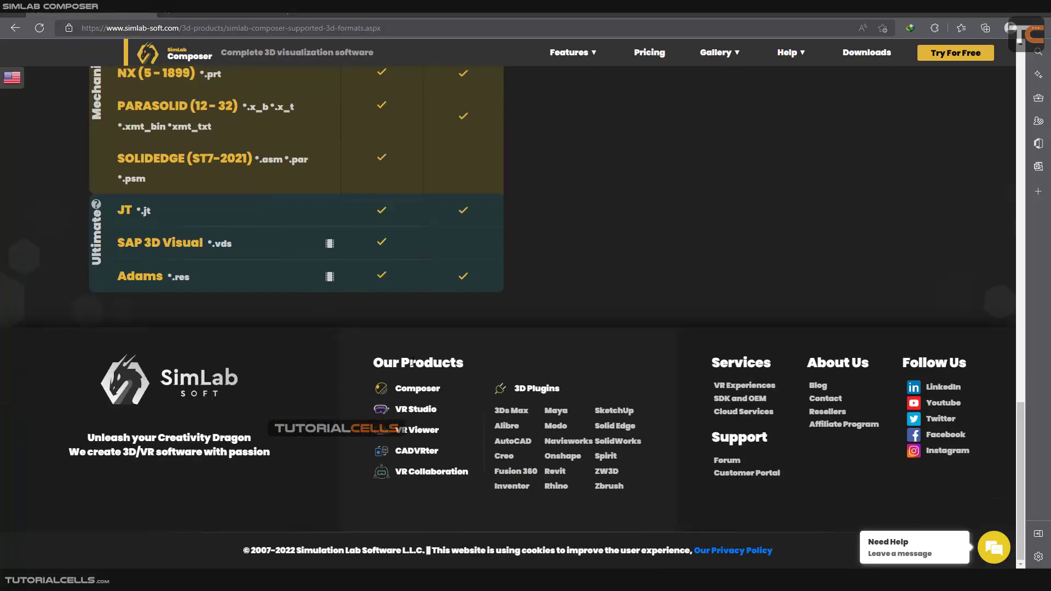
{"action": "scroll", "coordinate": [377, 342], "scroll_direction": "up", "scroll_amount": 7}
{"action": "scroll", "coordinate": [412, 360], "scroll_direction": "up", "scroll_amount": 15}
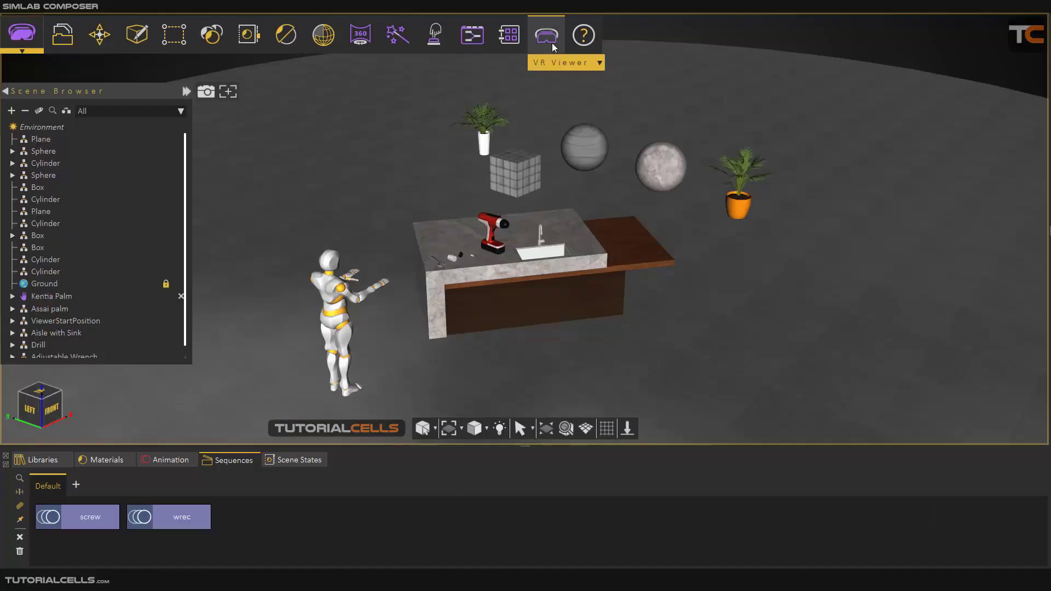
{"action": "left_click", "coordinate": [551, 43]}
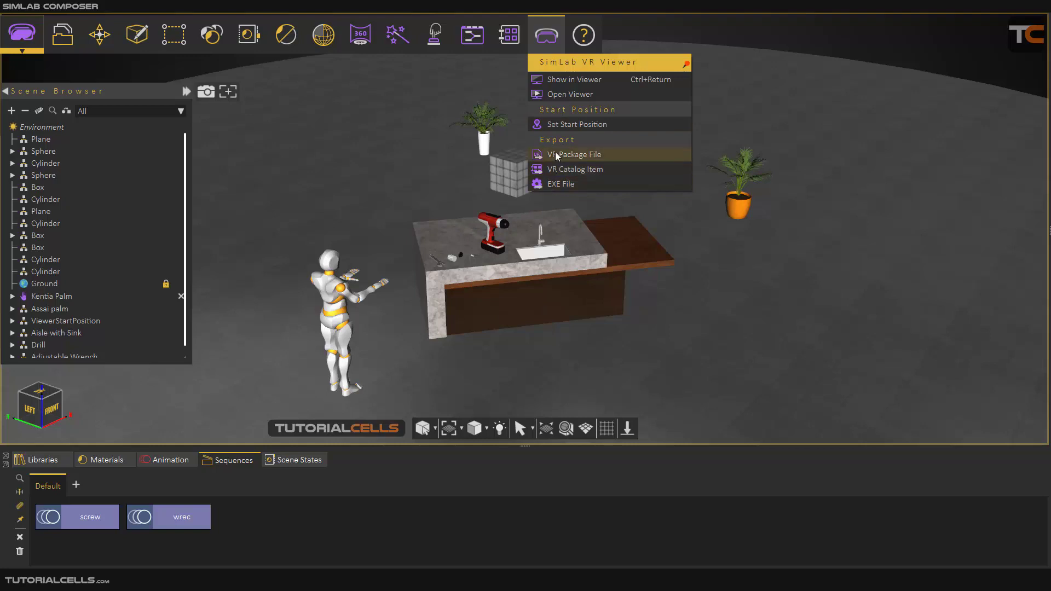
Choose EXE File export for the scene and run it in Desktop viewer mode.
{"action": "left_click", "coordinate": [427, 206]}
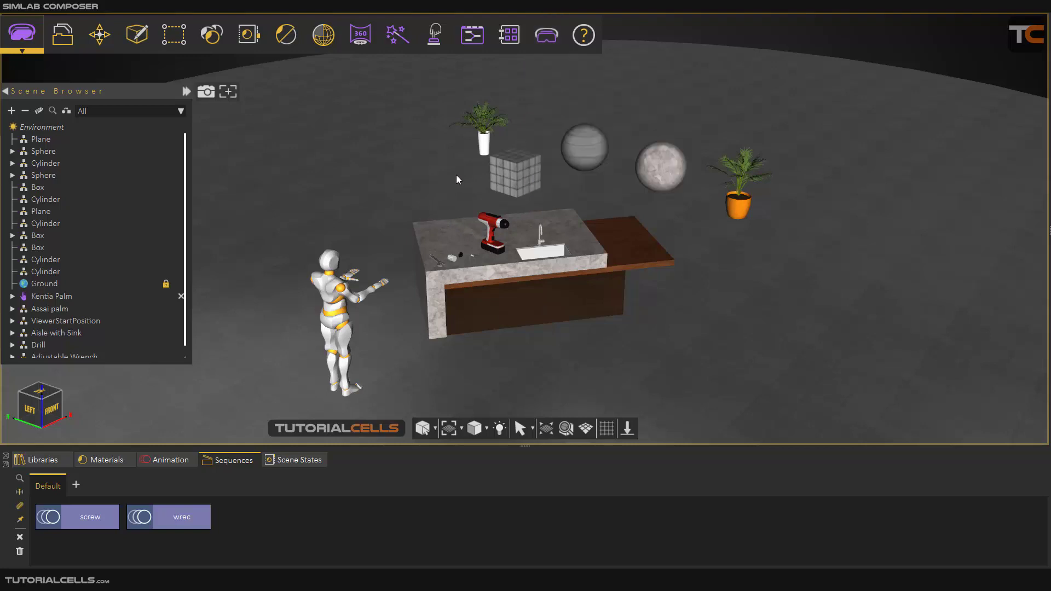
{"action": "left_click", "coordinate": [545, 35]}
{"action": "left_click", "coordinate": [585, 77]}
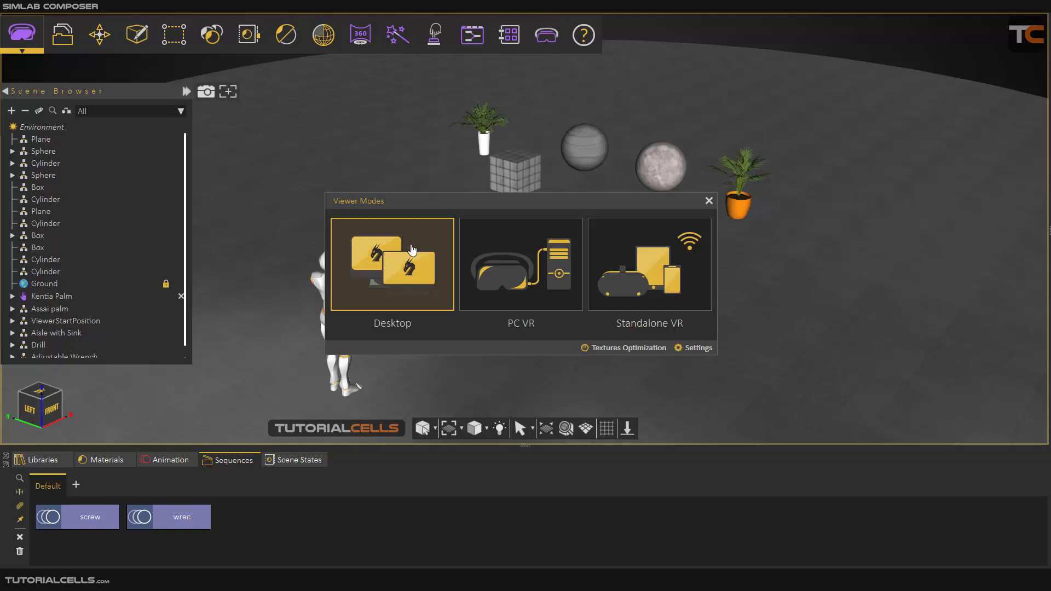
{"action": "left_click", "coordinate": [433, 251]}
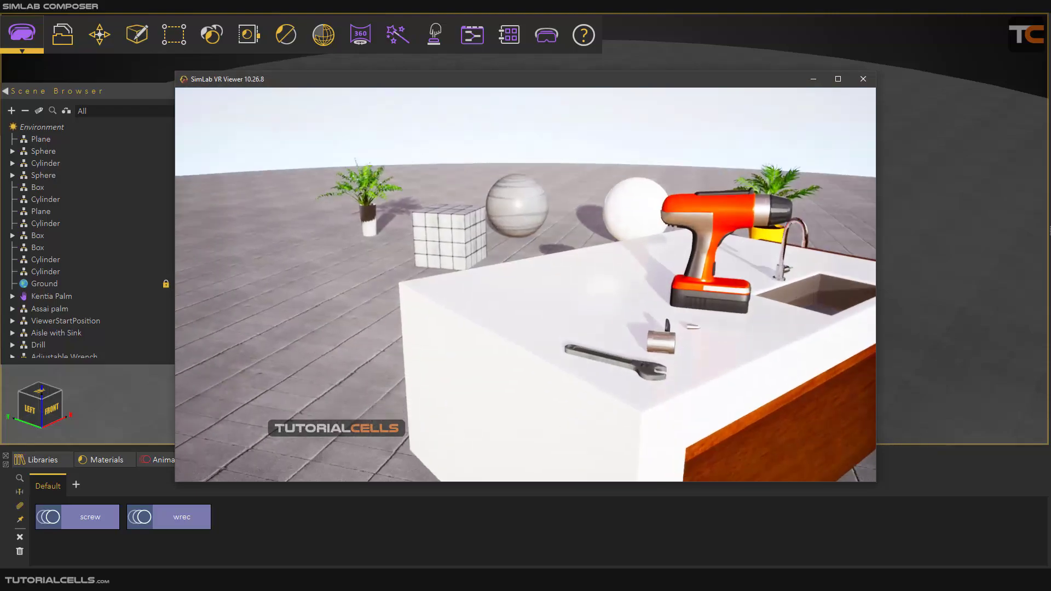
Exit the VR preview of the scene without saving it.
{"action": "key", "text": "Escape"}
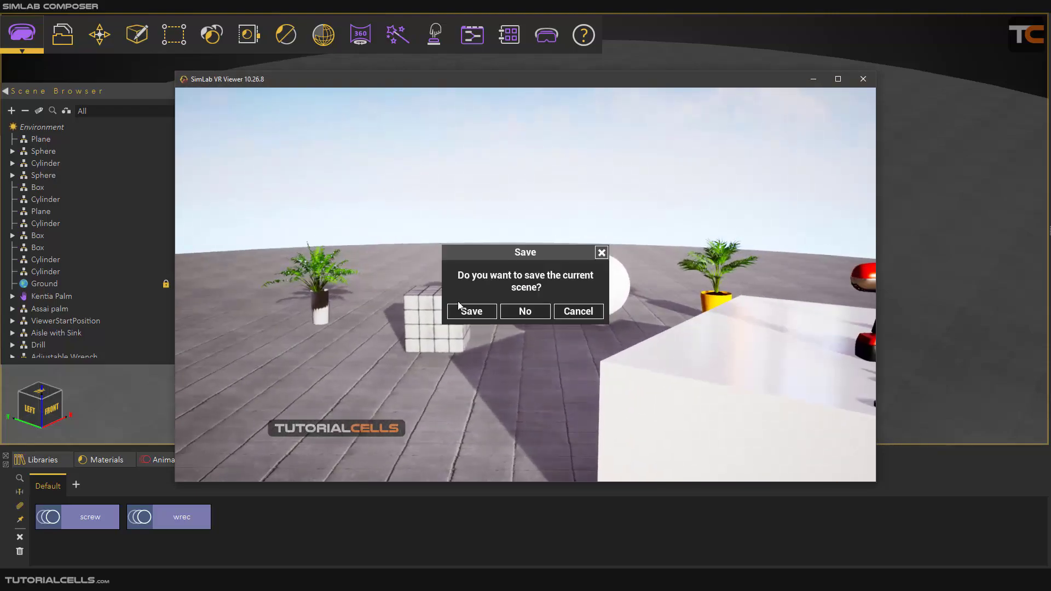
{"action": "left_click", "coordinate": [534, 312]}
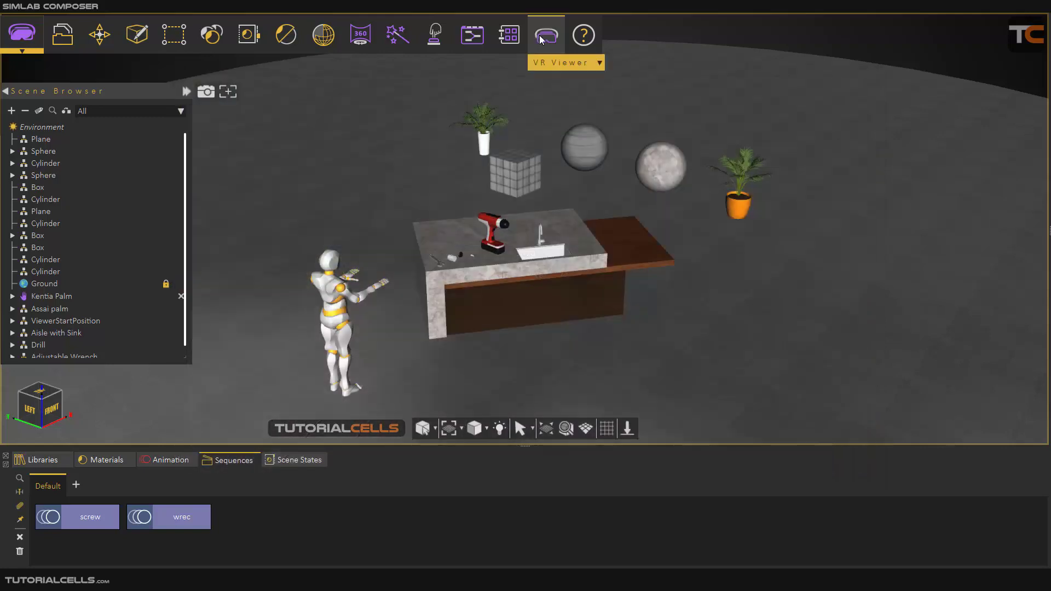
{"action": "left_click", "coordinate": [546, 34]}
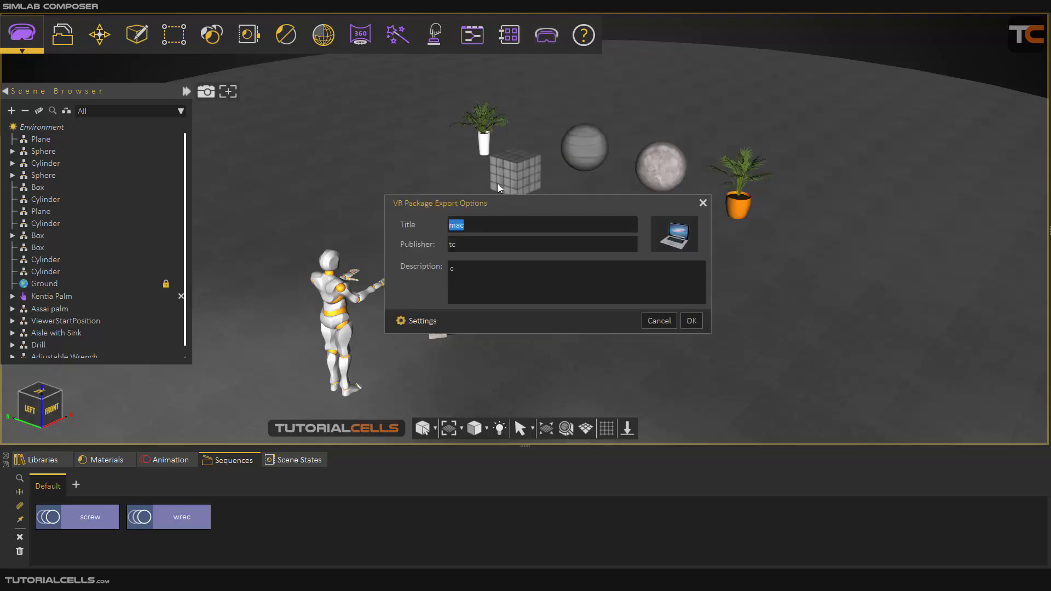
Set the VR package title to test with publisher tc and confirm the VR menu settings.
{"action": "type", "text": "test"}
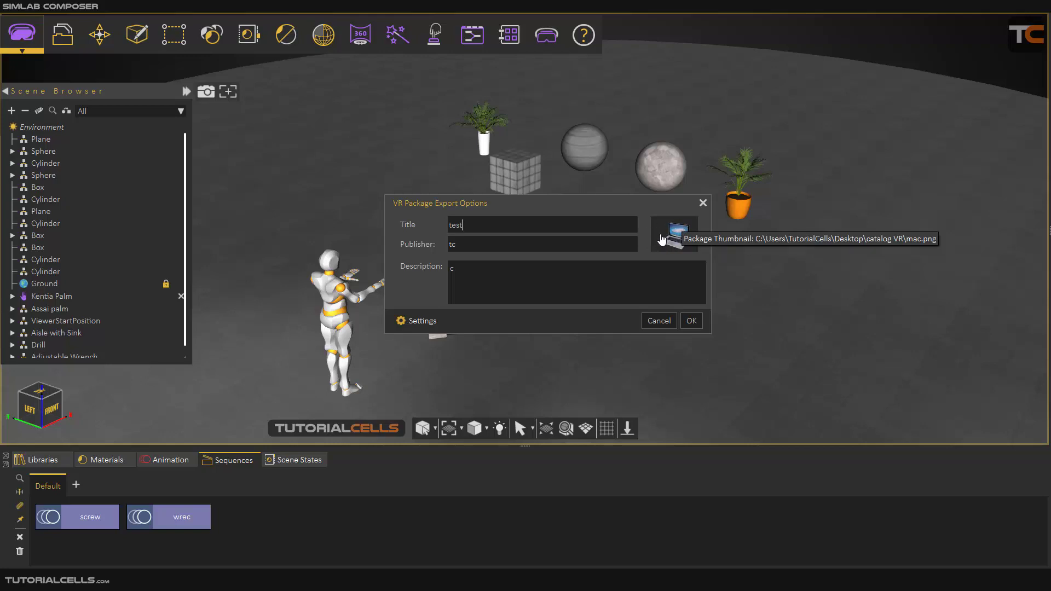
{"action": "double_click", "coordinate": [475, 243]}
{"action": "double_click", "coordinate": [489, 280]}
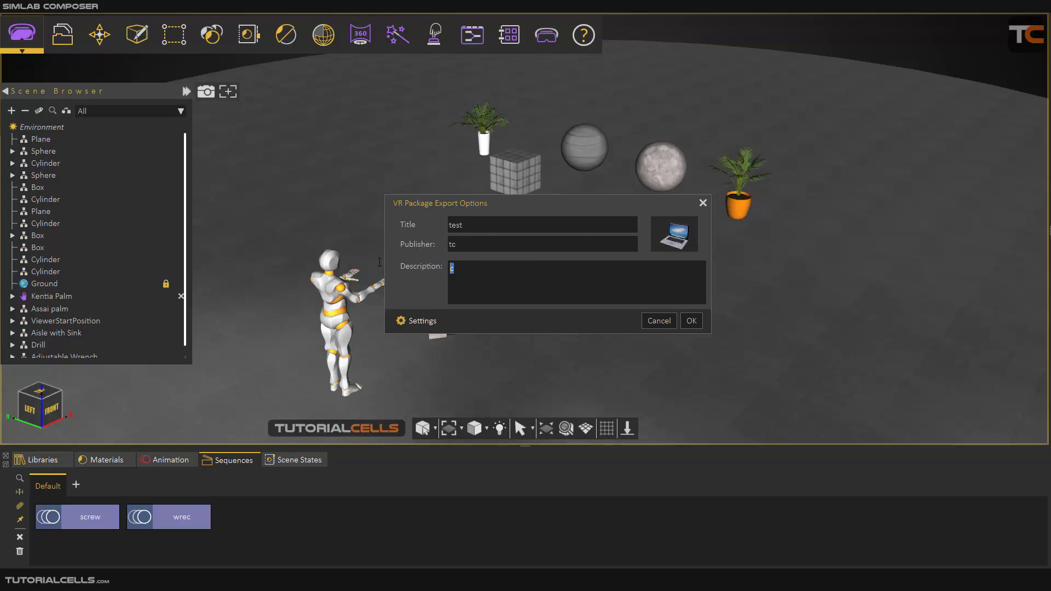
{"action": "left_click", "coordinate": [421, 322]}
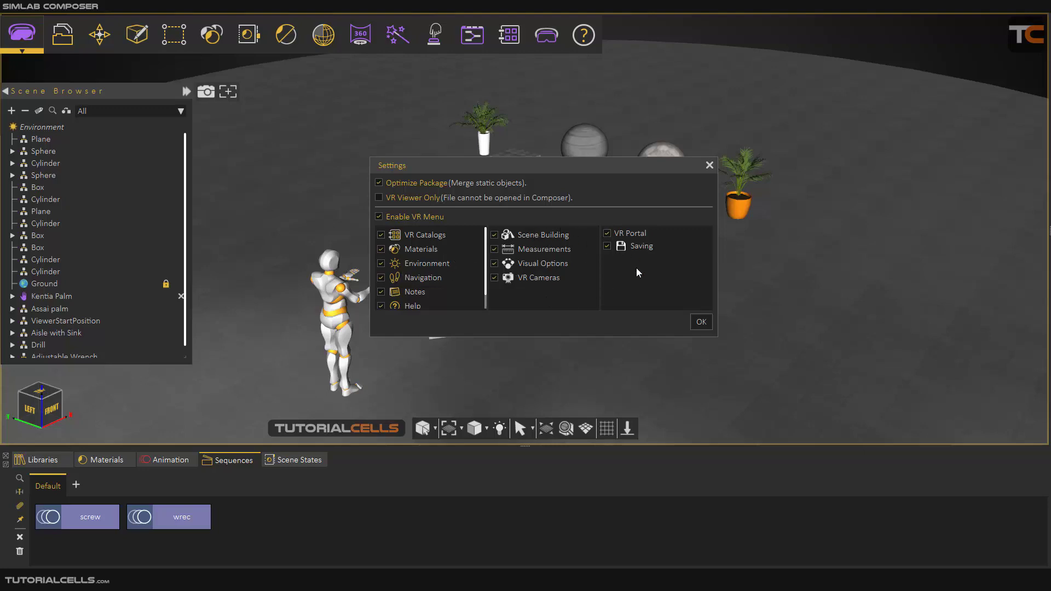
{"action": "left_click", "coordinate": [700, 322]}
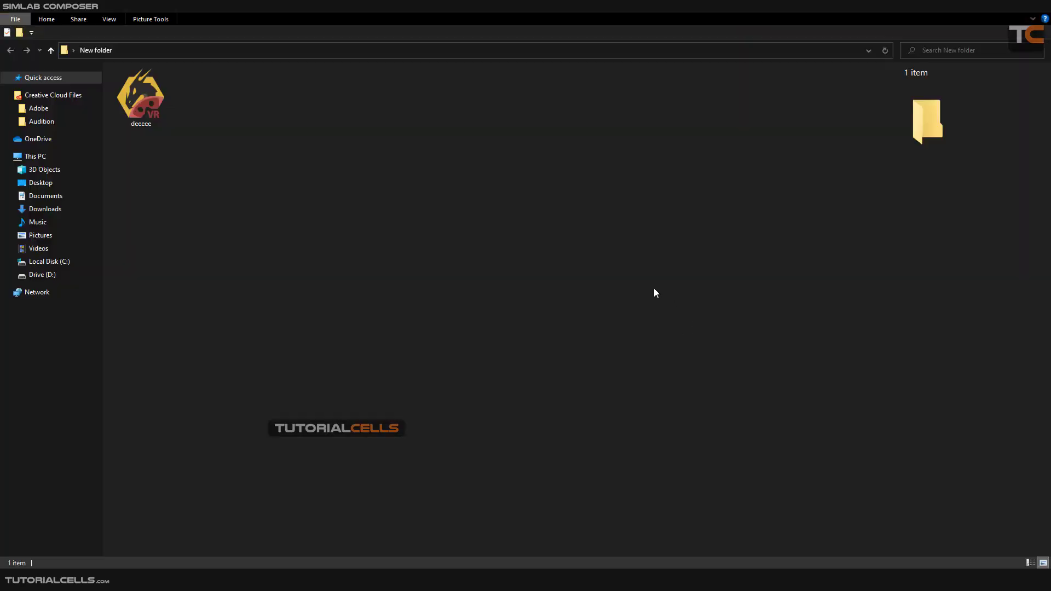
Confirm the exported deeeee file is a 26.2 MB SimLab VR Package.
{"action": "left_click", "coordinate": [157, 114]}
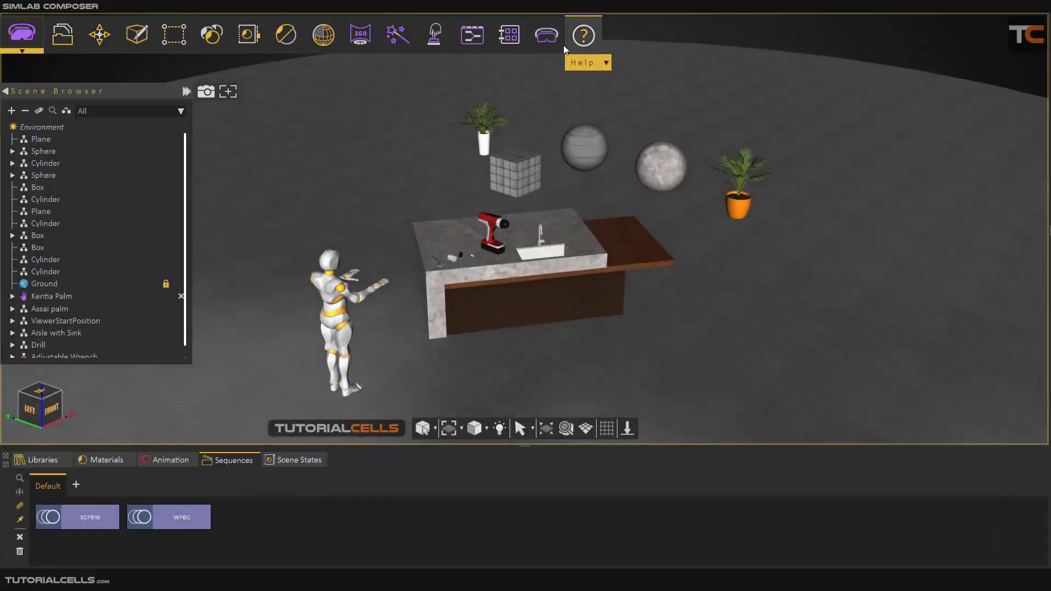
{"action": "left_click", "coordinate": [546, 35]}
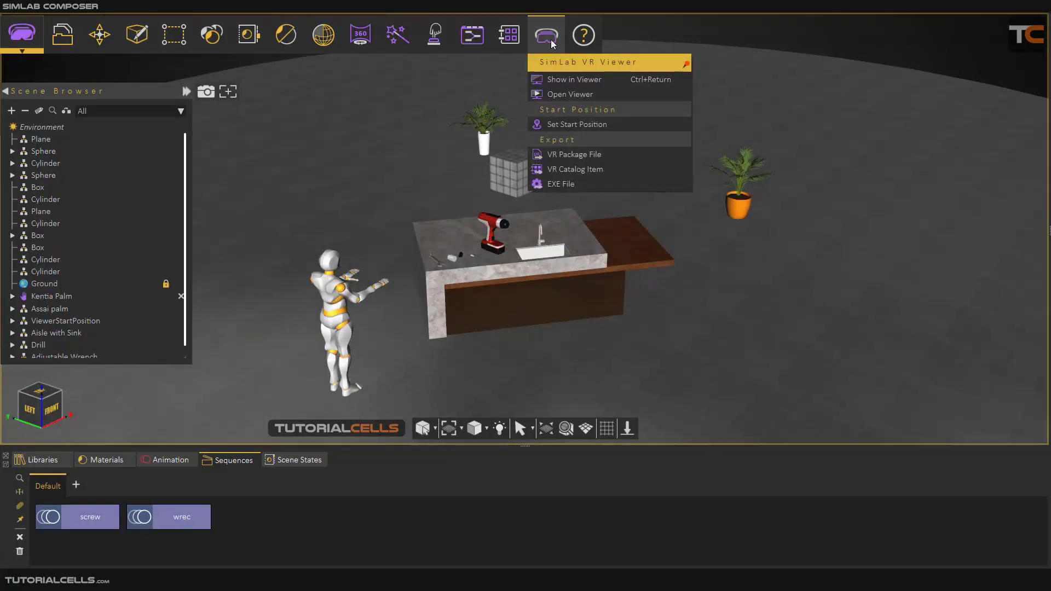
Launch the standalone SimLab VR Viewer and start adding a model to My Models.
{"action": "left_click", "coordinate": [561, 94]}
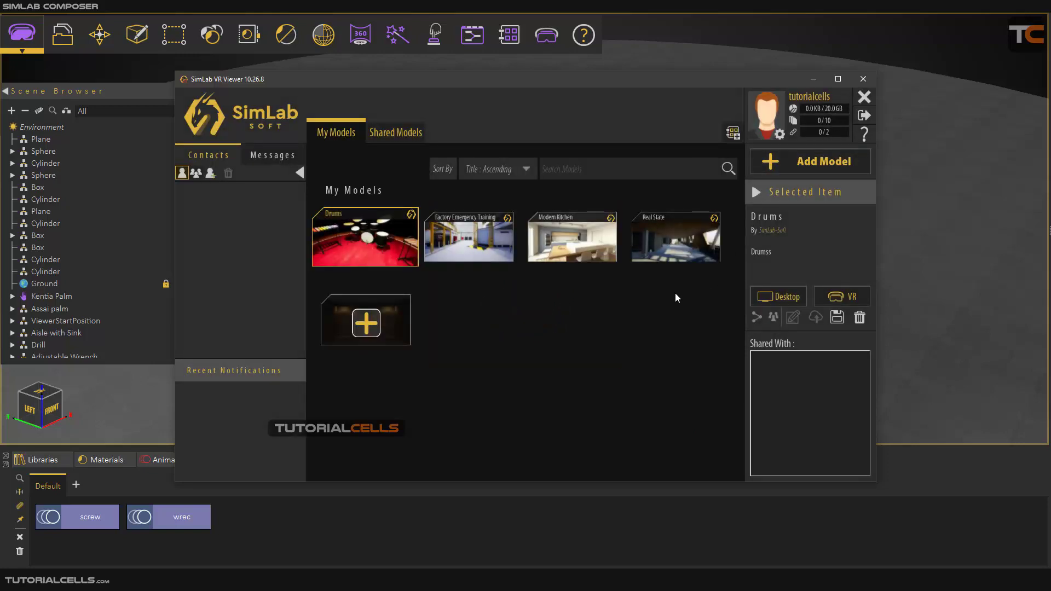
{"action": "left_click", "coordinate": [370, 329]}
Load the deeeee package into My Models, uploaded as the model test.
{"action": "left_click", "coordinate": [336, 198]}
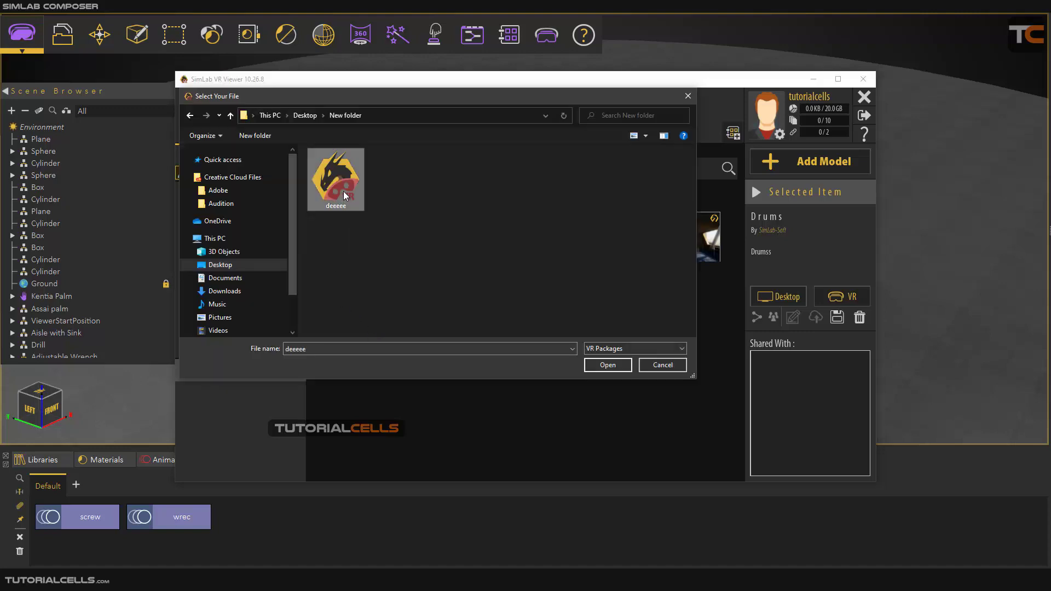
{"action": "left_click", "coordinate": [608, 365]}
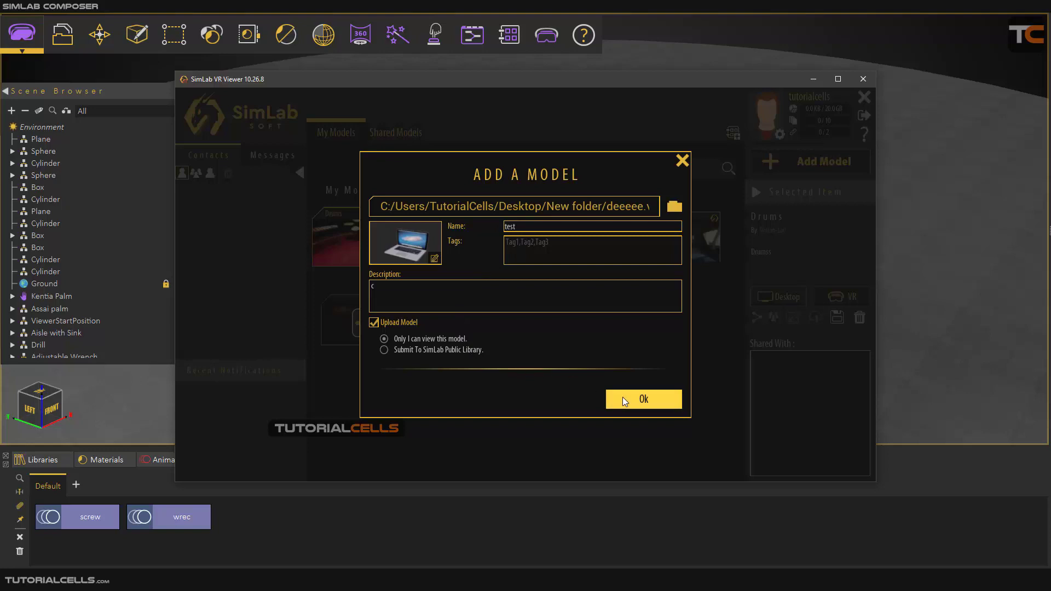
{"action": "left_click", "coordinate": [649, 405]}
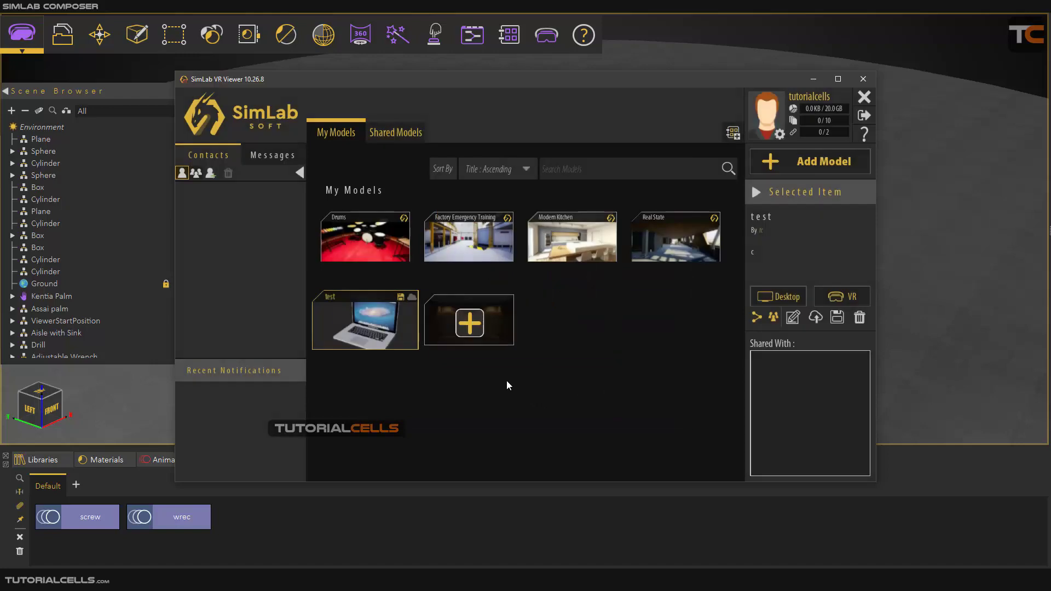
Open the test model in desktop mode to view the counter scene.
{"action": "double_click", "coordinate": [357, 331]}
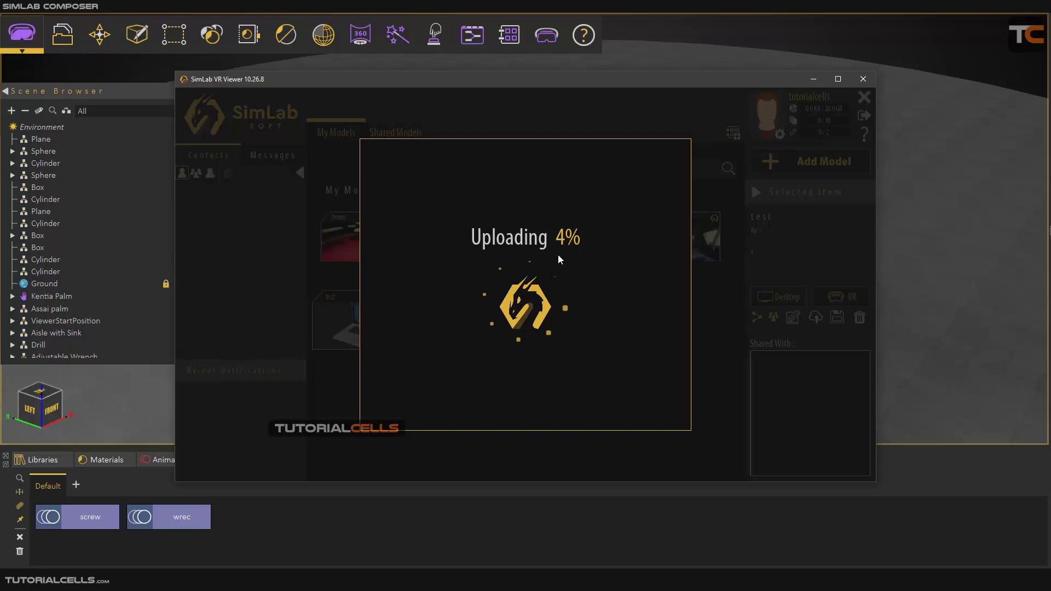
{"action": "left_click", "coordinate": [363, 536]}
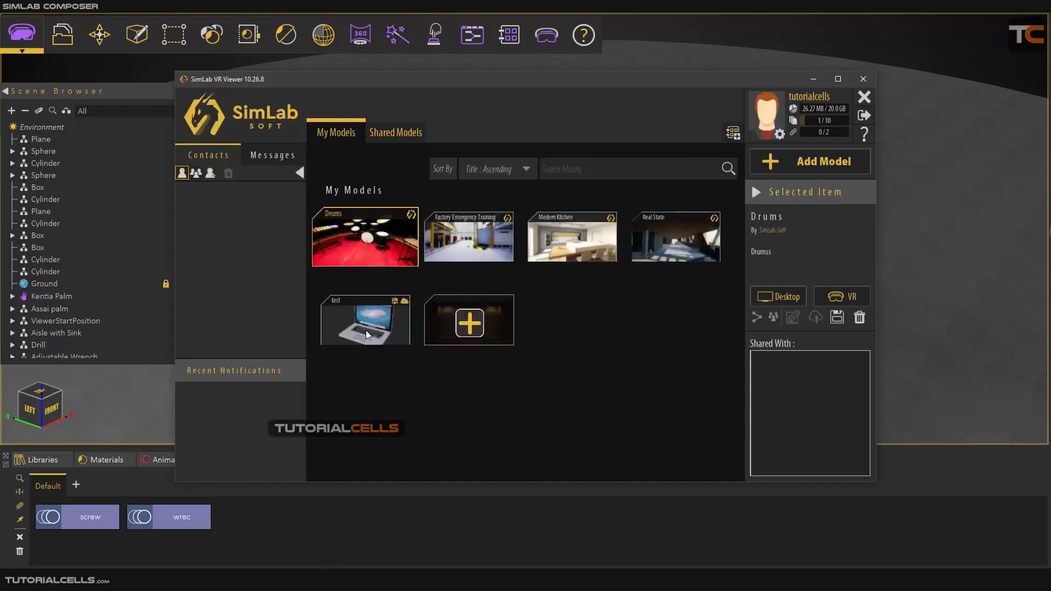
{"action": "left_click", "coordinate": [366, 333]}
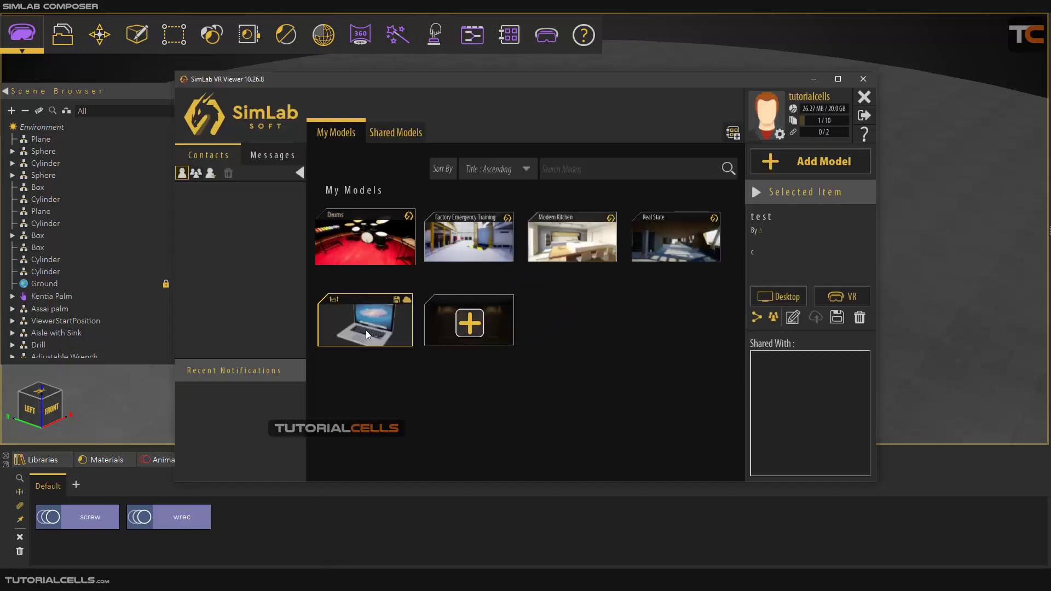
{"action": "left_click", "coordinate": [779, 296]}
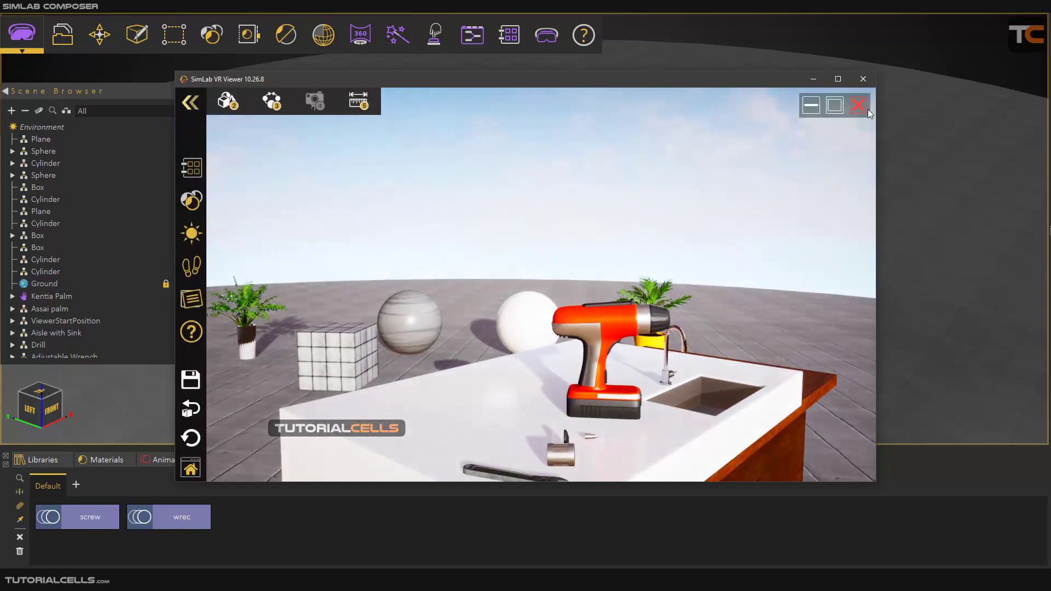
Close the running test model and exit the viewer, declining to save the scene.
{"action": "left_click", "coordinate": [858, 106]}
{"action": "left_click", "coordinate": [540, 311]}
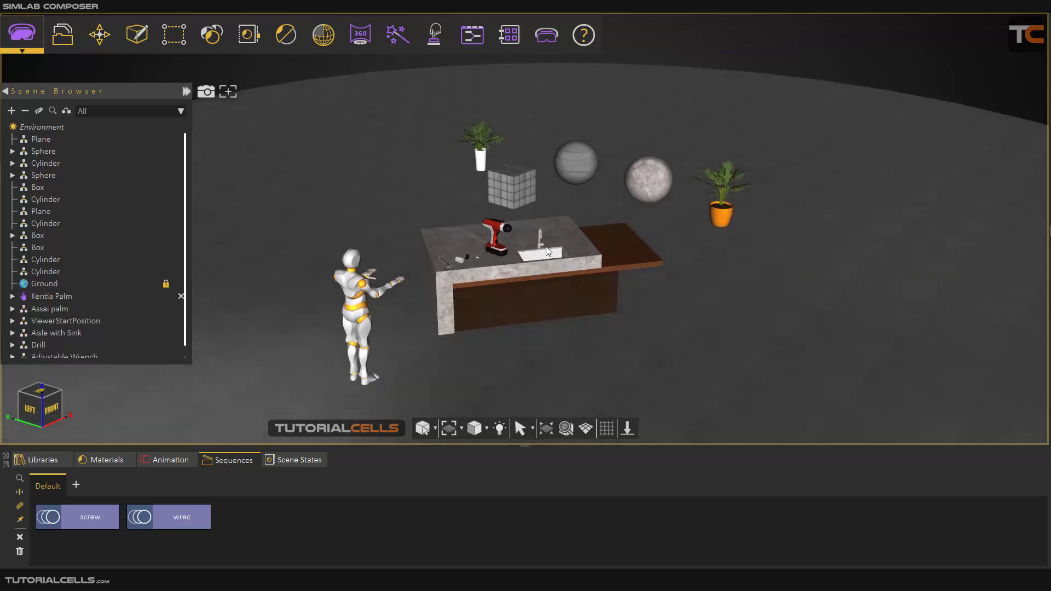
Replace the kitchen scene with a new one holding the Jewelry library's Earrings with Box, then orbit it.
{"action": "left_click", "coordinate": [548, 46]}
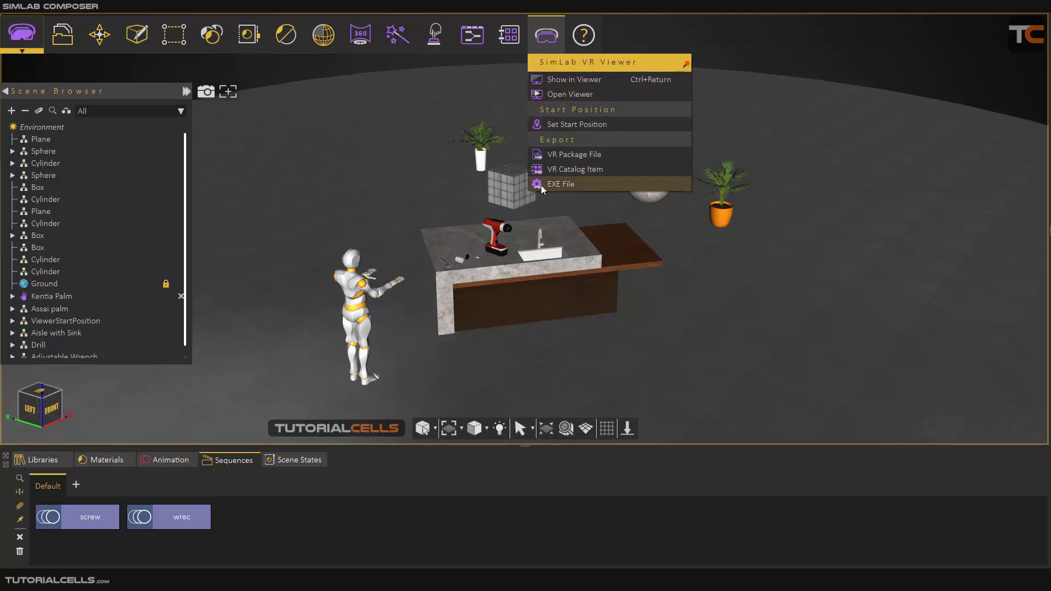
{"action": "left_click", "coordinate": [63, 37]}
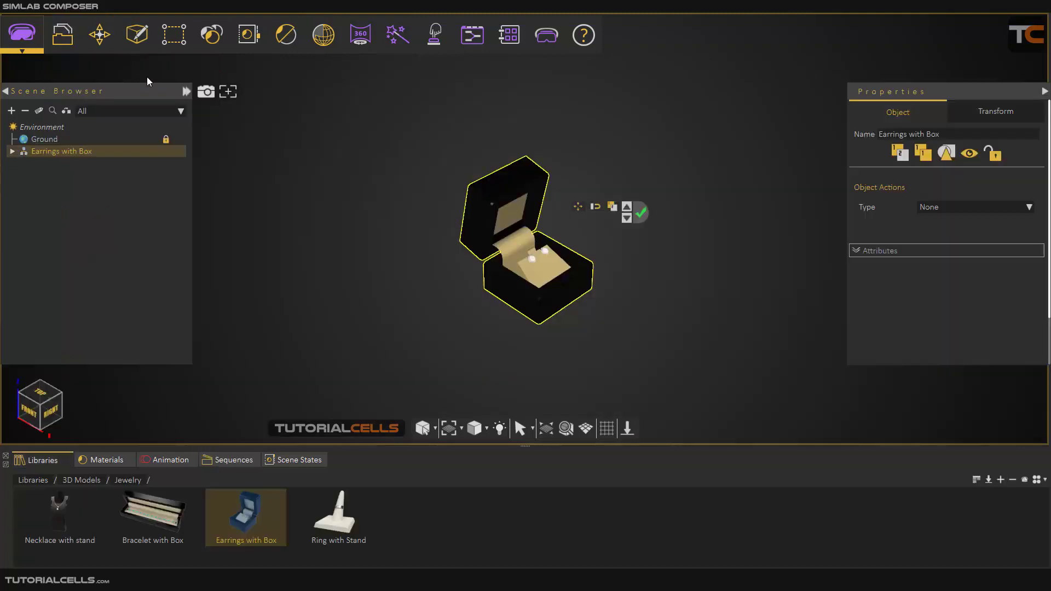
{"action": "middle_click_drag", "start_coordinate": [530, 248], "coordinate": [457, 273]}
{"action": "scroll", "coordinate": [536, 261], "scroll_direction": "up", "scroll_amount": 5}
{"action": "scroll", "coordinate": [543, 257], "scroll_direction": "down", "scroll_amount": 4}
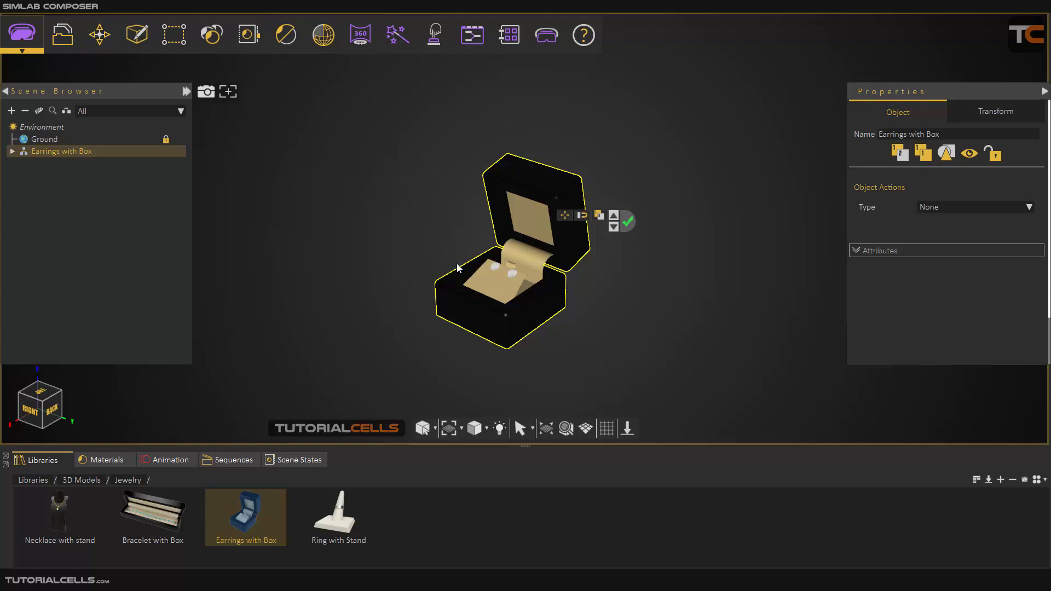
Set VR desktop navigation to Mechanical, then review the Sun and HDR lighting tabs.
{"action": "left_click", "coordinate": [58, 129]}
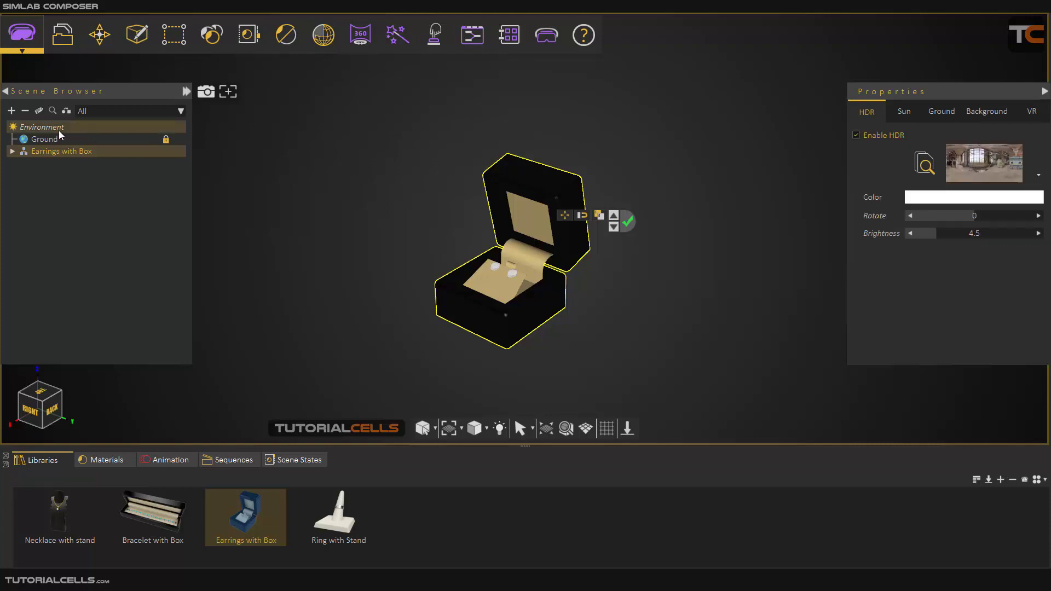
{"action": "left_click", "coordinate": [1025, 112]}
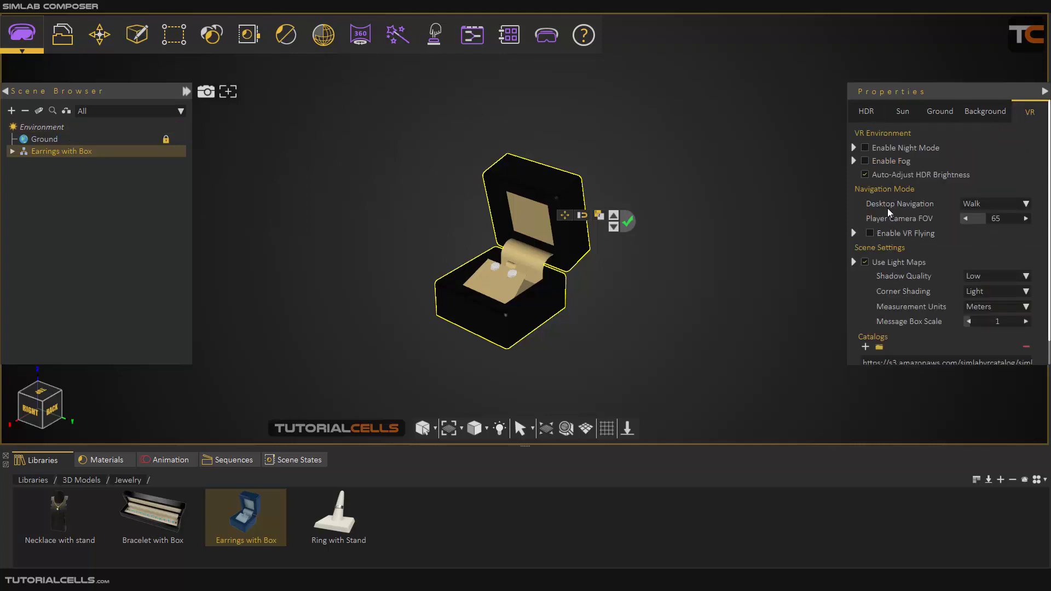
{"action": "left_click_drag", "start_coordinate": [525, 282], "coordinate": [541, 292]}
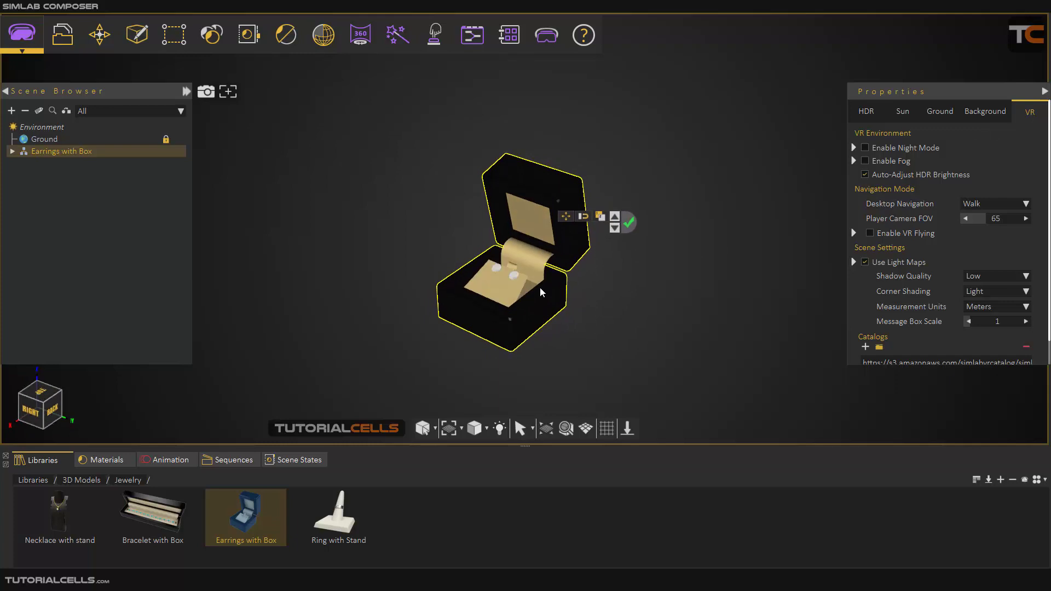
{"action": "left_click_drag", "start_coordinate": [443, 241], "coordinate": [466, 244]}
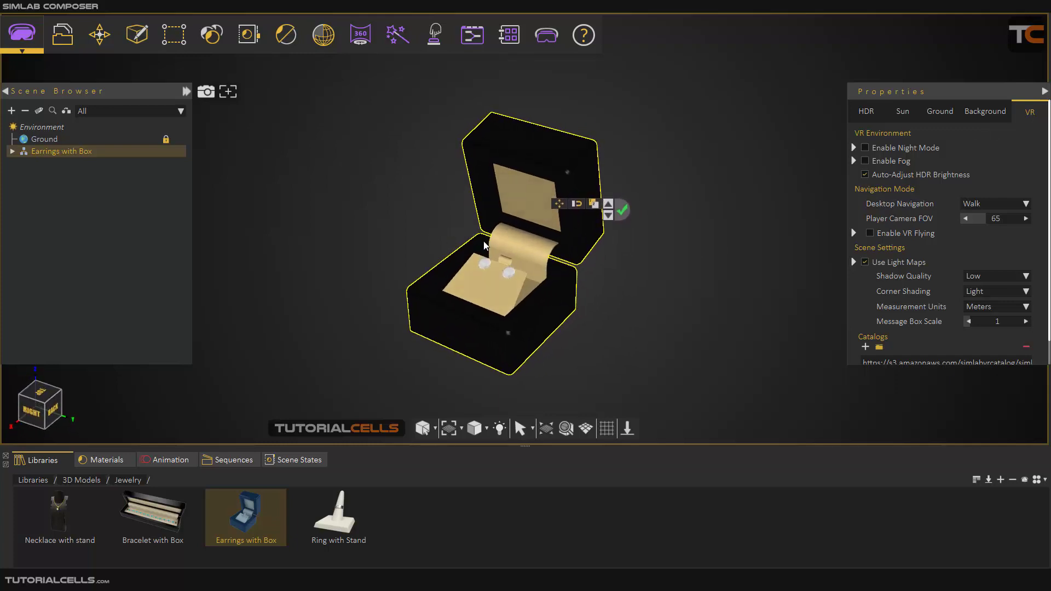
{"action": "left_click", "coordinate": [979, 206]}
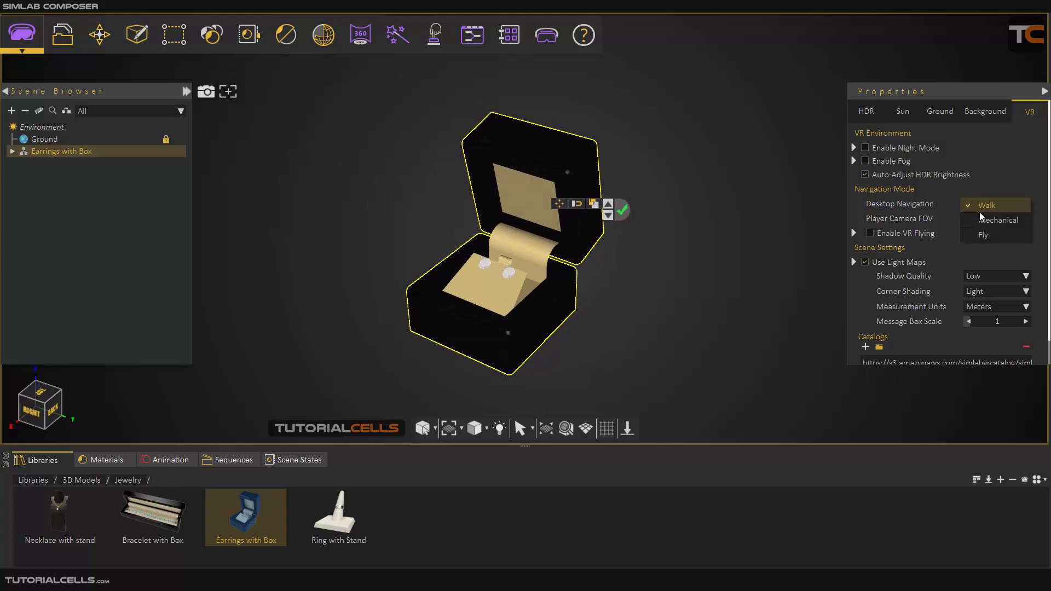
{"action": "left_click", "coordinate": [983, 219]}
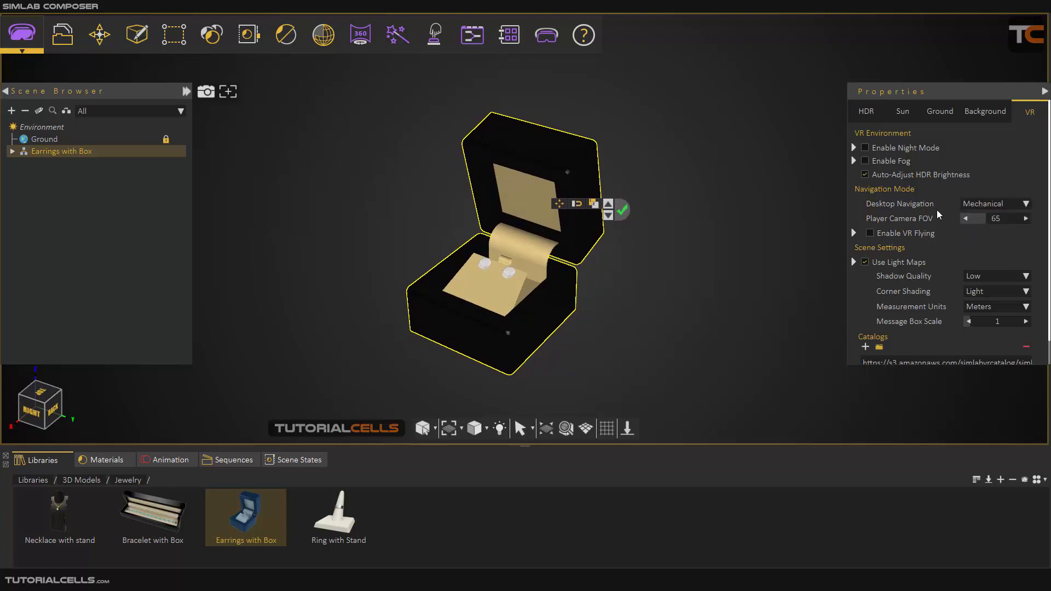
{"action": "left_click", "coordinate": [901, 115]}
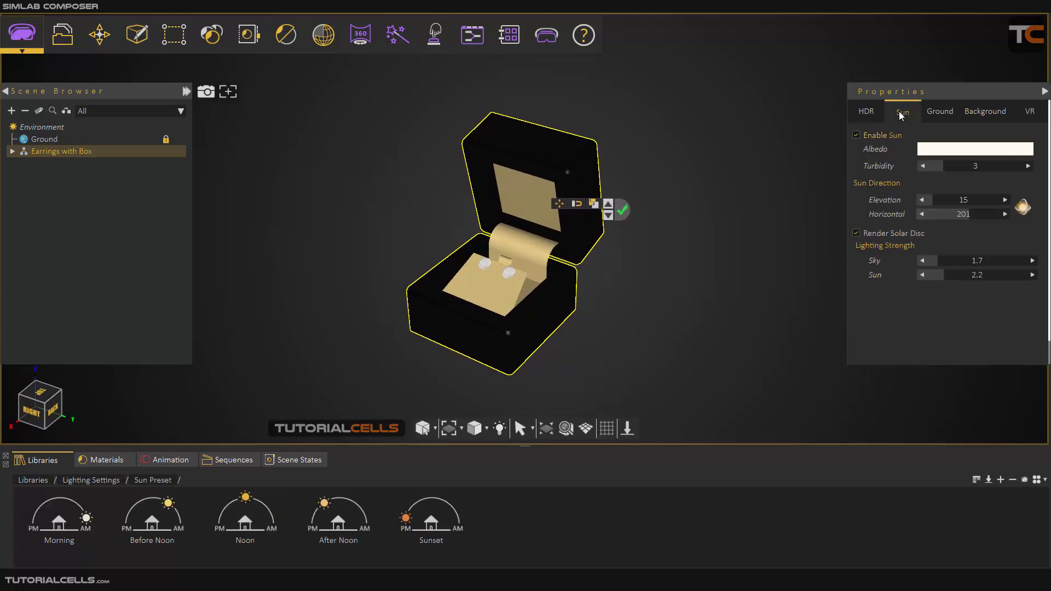
{"action": "left_click", "coordinate": [863, 114]}
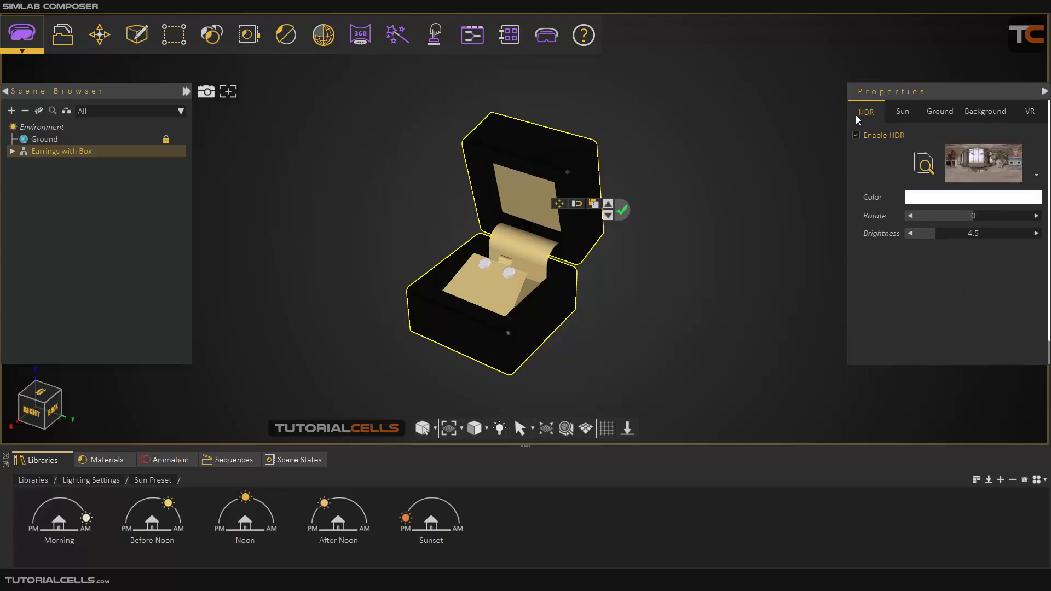
Export the earrings scene as an EXE VR package, keeping the title 'test'.
{"action": "left_click", "coordinate": [554, 42]}
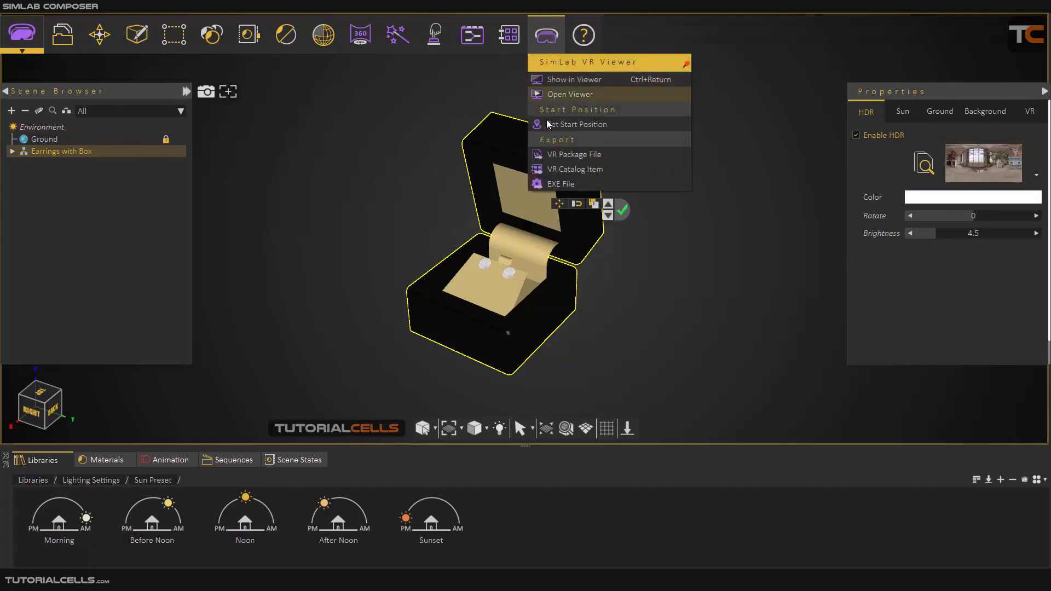
{"action": "left_click", "coordinate": [553, 185]}
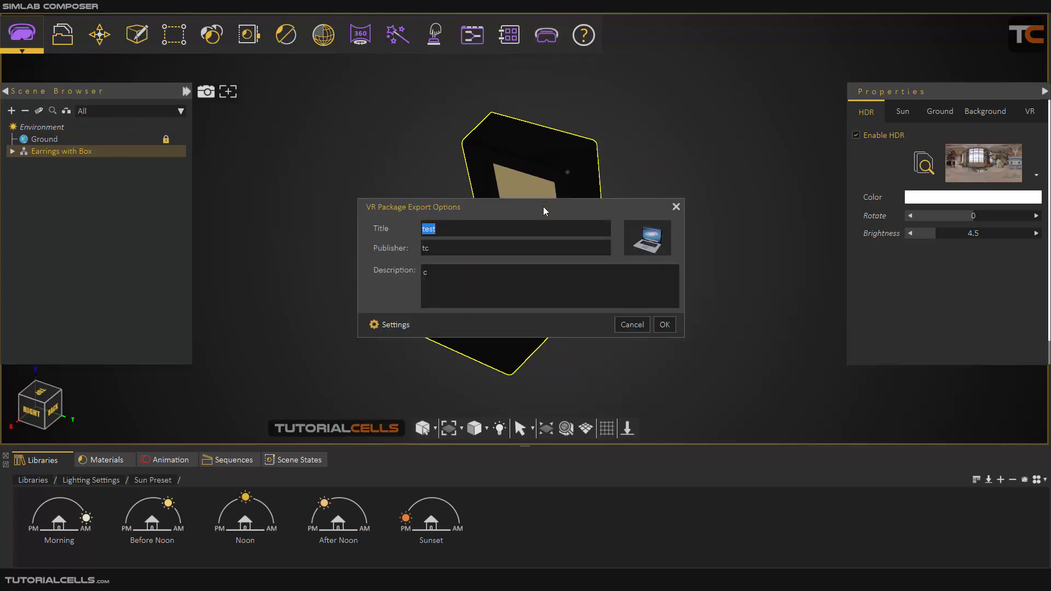
{"action": "left_click_drag", "start_coordinate": [543, 206], "coordinate": [540, 199]}
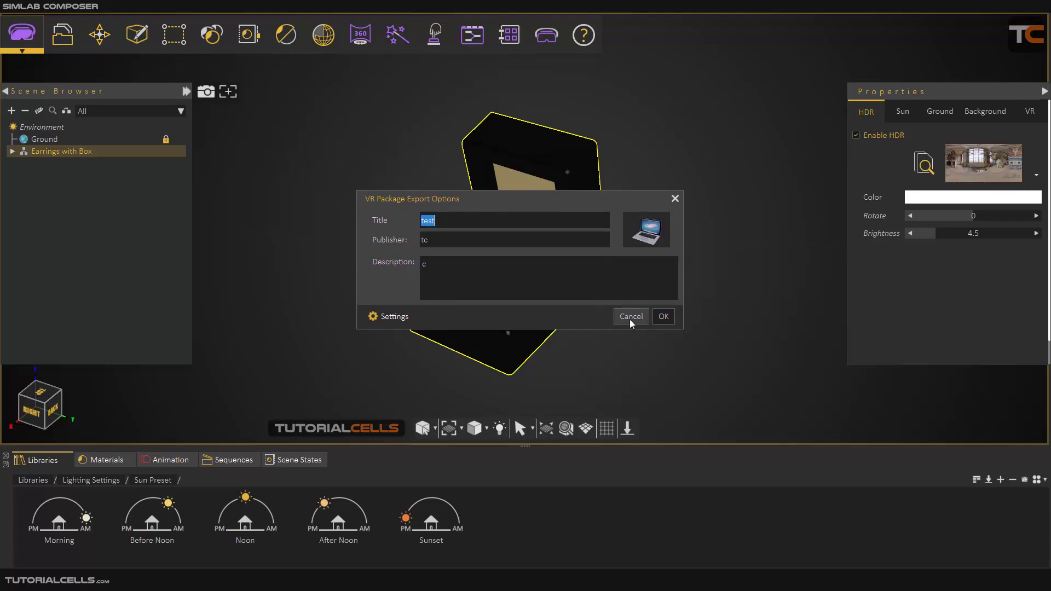
{"action": "left_click", "coordinate": [662, 317]}
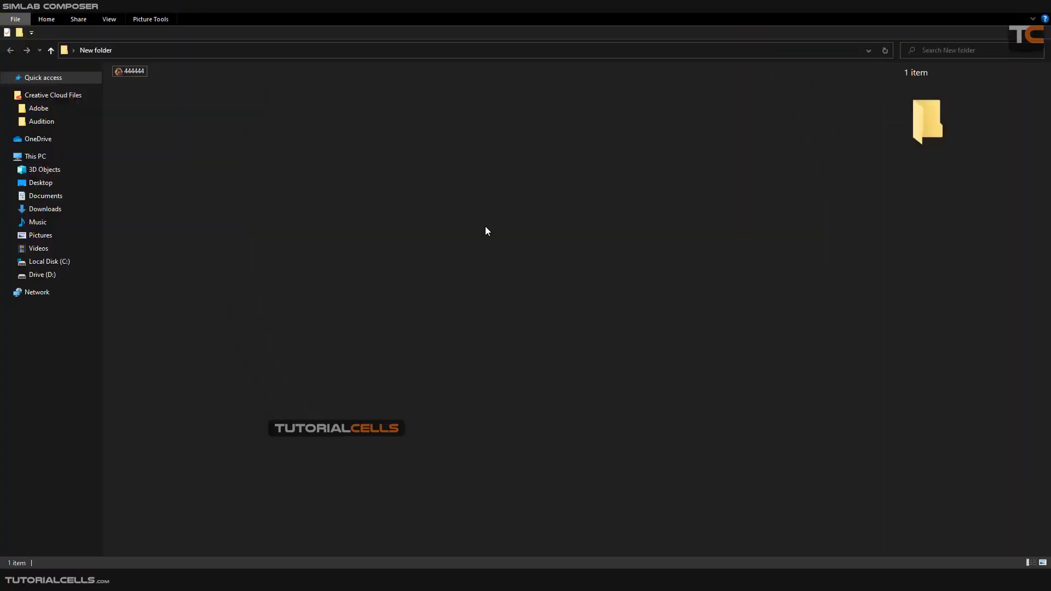
Run the exported 444444 application from New folder.
{"action": "left_click", "coordinate": [143, 72]}
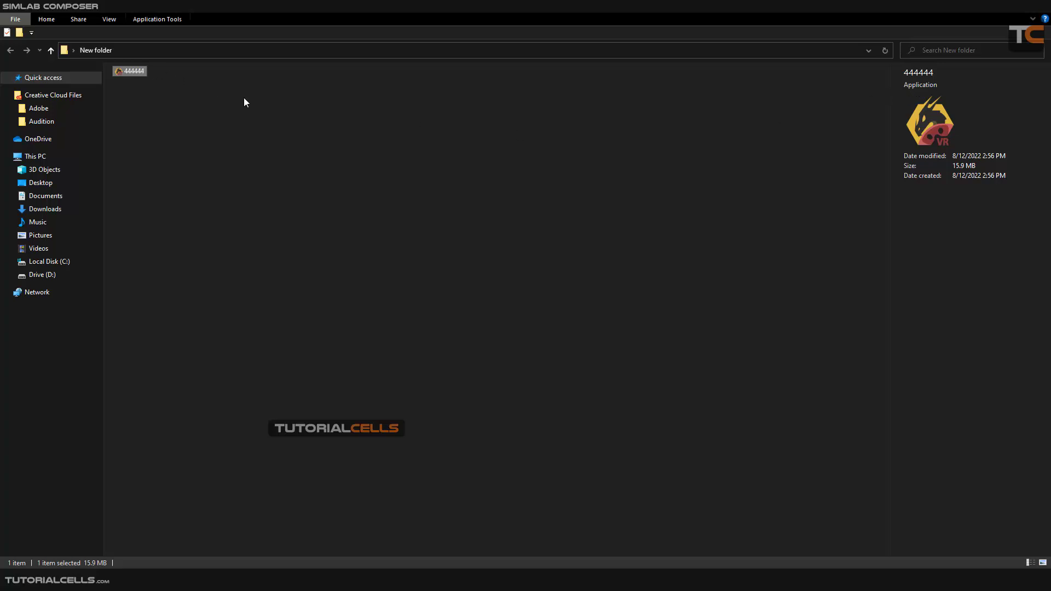
{"action": "double_click", "coordinate": [131, 71]}
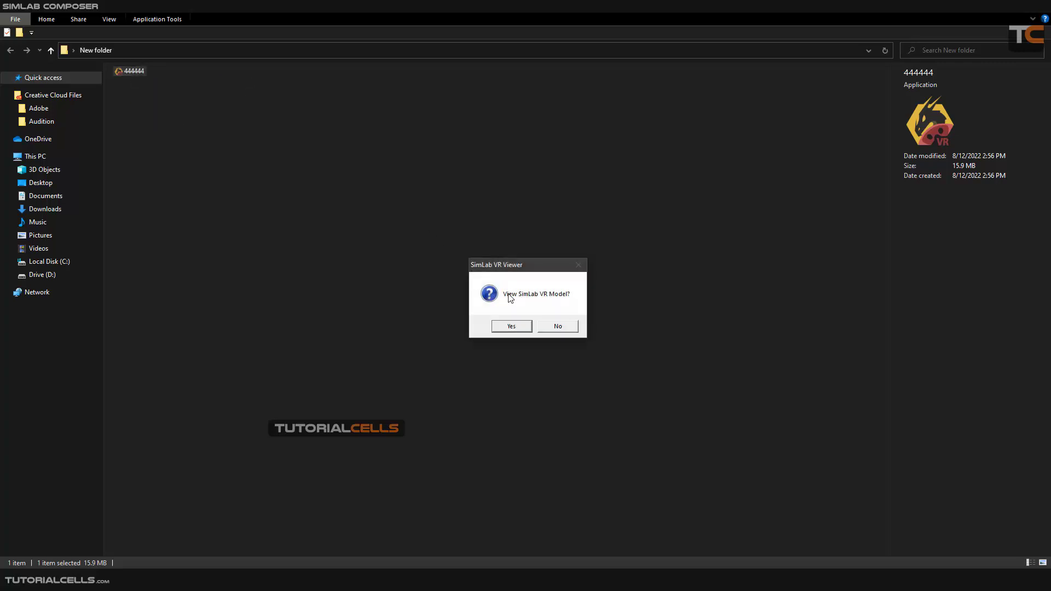
Accept viewing the model, orbit around the jewelry box, then close the viewer without saving.
{"action": "left_click", "coordinate": [517, 326]}
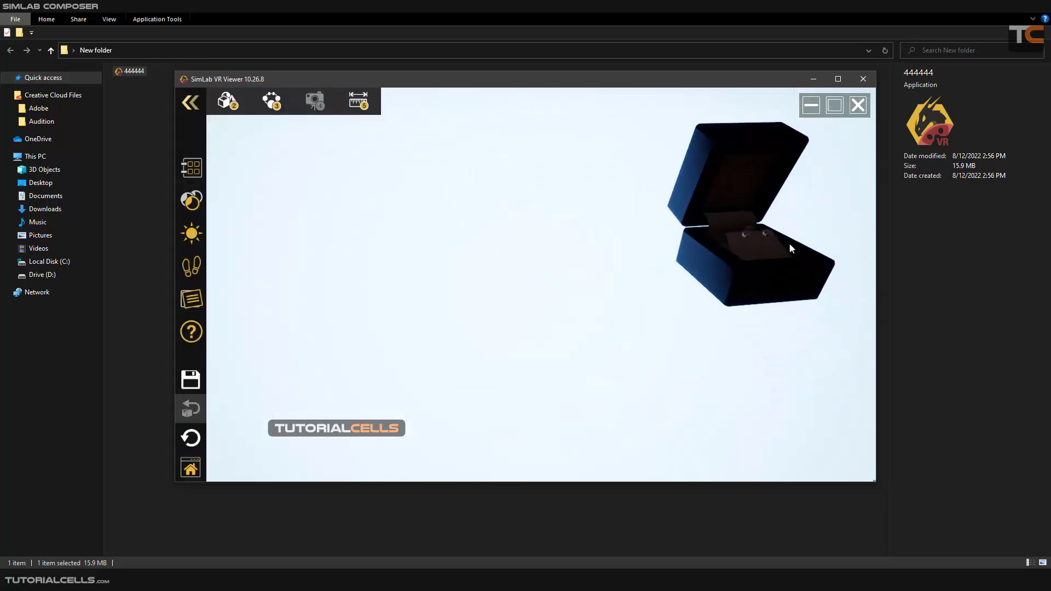
{"action": "scroll", "coordinate": [736, 230], "scroll_direction": "up", "scroll_amount": 2}
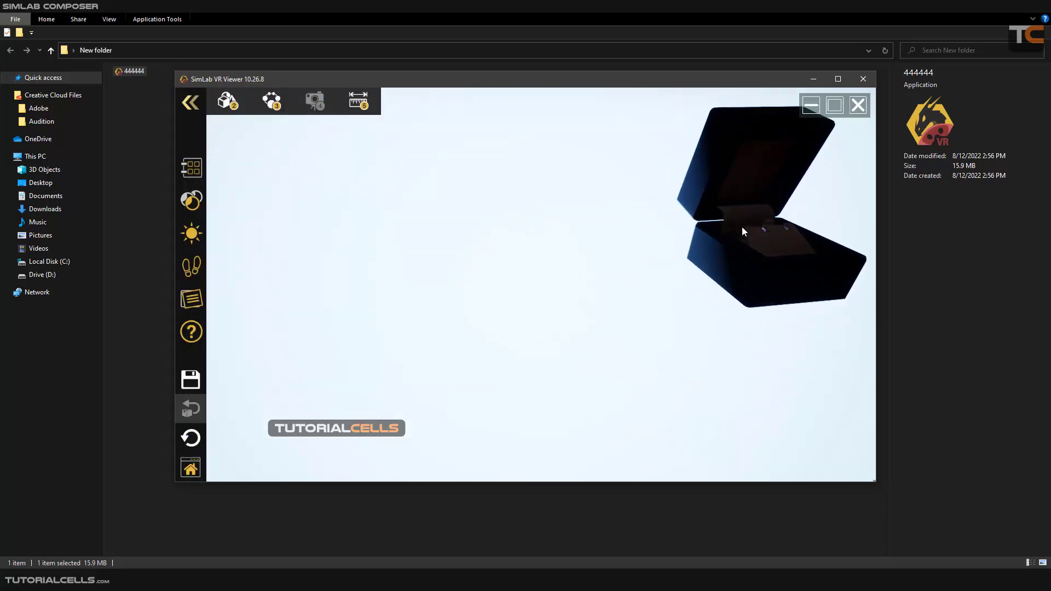
{"action": "left_click_drag", "start_coordinate": [742, 230], "coordinate": [721, 237]}
{"action": "left_click", "coordinate": [858, 108]}
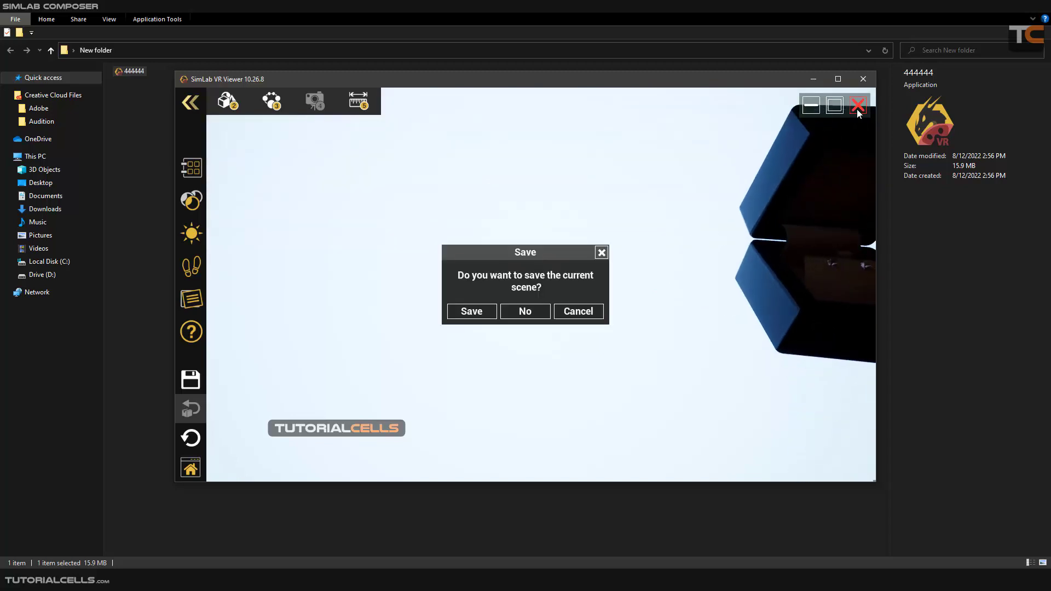
{"action": "left_click", "coordinate": [520, 313]}
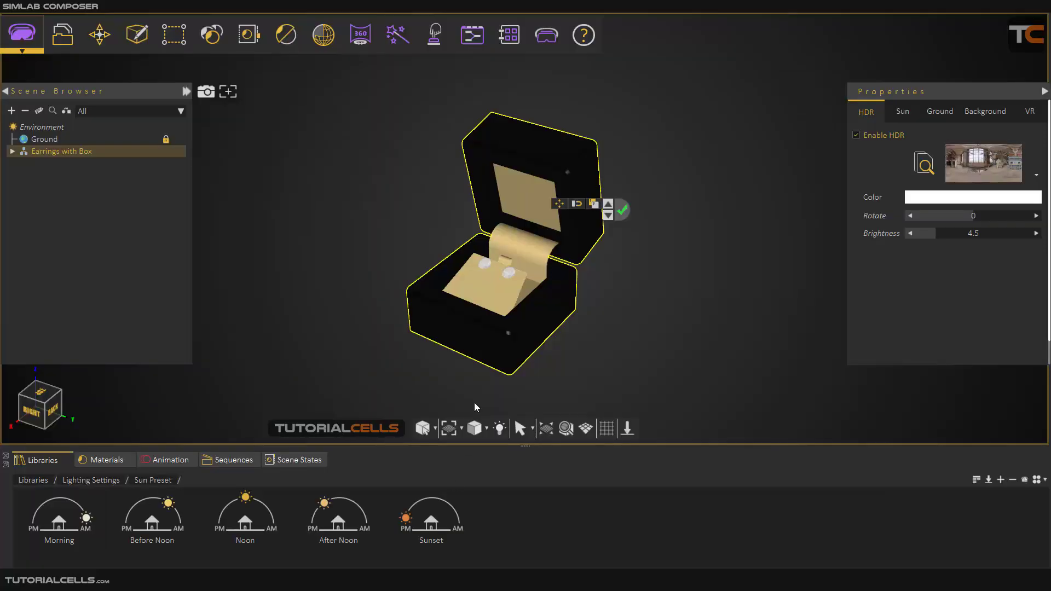
Turn on Show Grid in Grid Settings, giving minor lines every 0.200 m and major every 10.
{"action": "scroll", "coordinate": [494, 295], "scroll_direction": "down", "scroll_amount": 5}
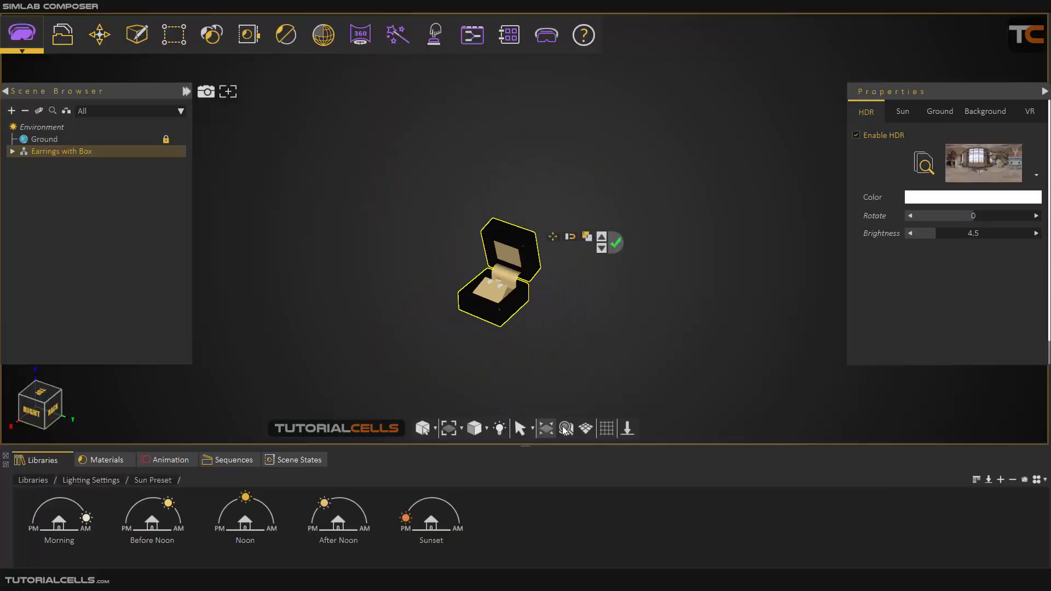
{"action": "left_click", "coordinate": [609, 429]}
{"action": "left_click", "coordinate": [462, 196]}
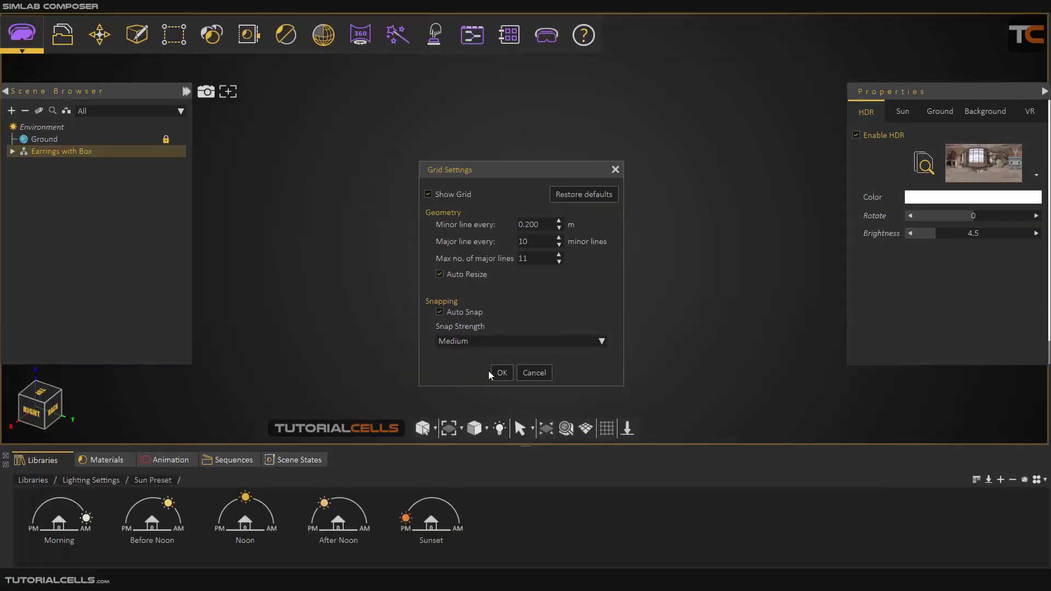
{"action": "left_click", "coordinate": [497, 371]}
{"action": "scroll", "coordinate": [523, 296], "scroll_direction": "down", "scroll_amount": 2}
{"action": "scroll", "coordinate": [524, 297], "scroll_direction": "up", "scroll_amount": 5}
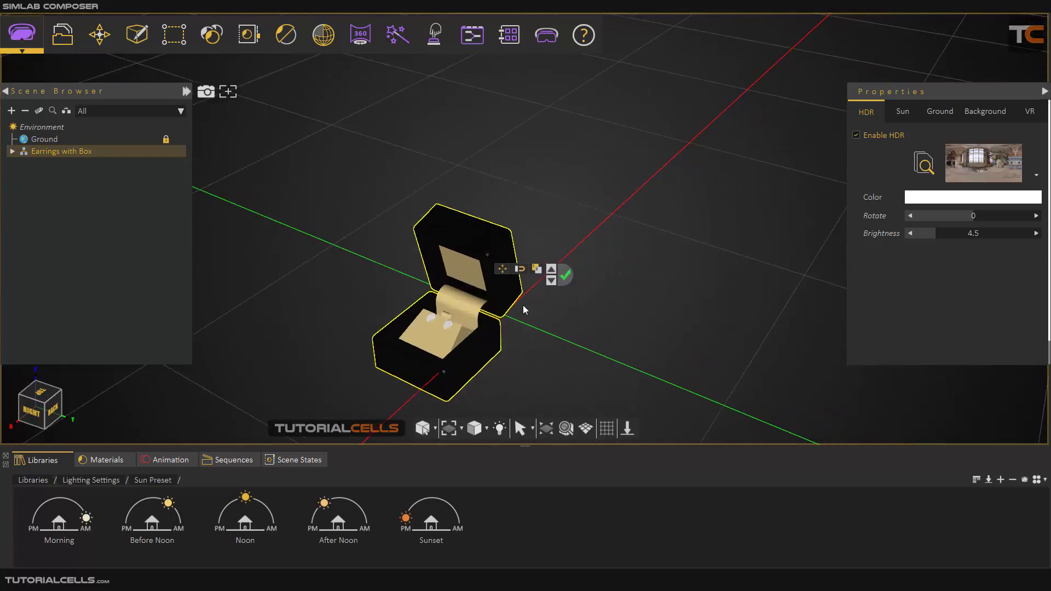
From a top view, move the earrings box up and right across the grid.
{"action": "left_click", "coordinate": [503, 269]}
{"action": "scroll", "coordinate": [355, 228], "scroll_direction": "down", "scroll_amount": 2}
{"action": "left_click_drag", "start_coordinate": [355, 228], "coordinate": [404, 383]}
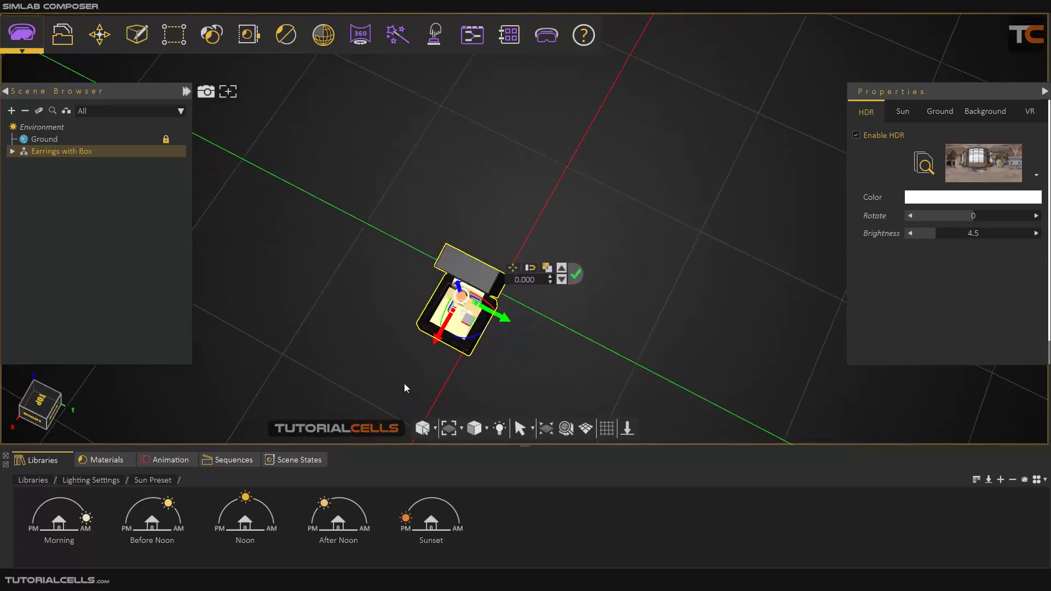
{"action": "left_click", "coordinate": [35, 406]}
{"action": "left_click_drag", "start_coordinate": [514, 327], "coordinate": [540, 301]}
{"action": "left_click_drag", "start_coordinate": [551, 356], "coordinate": [359, 152]}
{"action": "scroll", "coordinate": [524, 311], "scroll_direction": "up", "scroll_amount": 3}
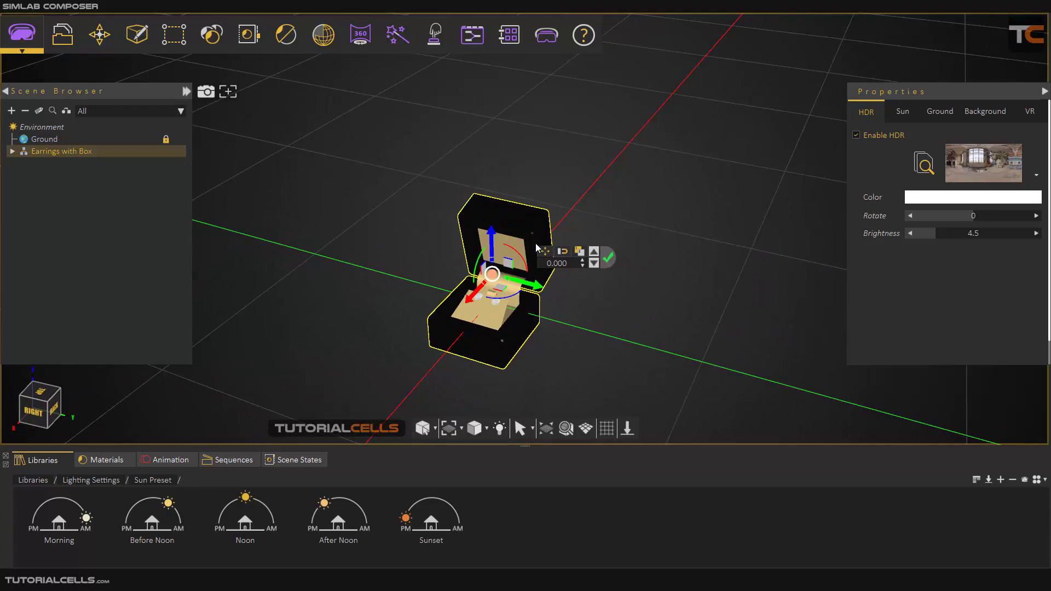
Set the scene background to Single Color dark grey #252525.
{"action": "left_click", "coordinate": [1031, 112]}
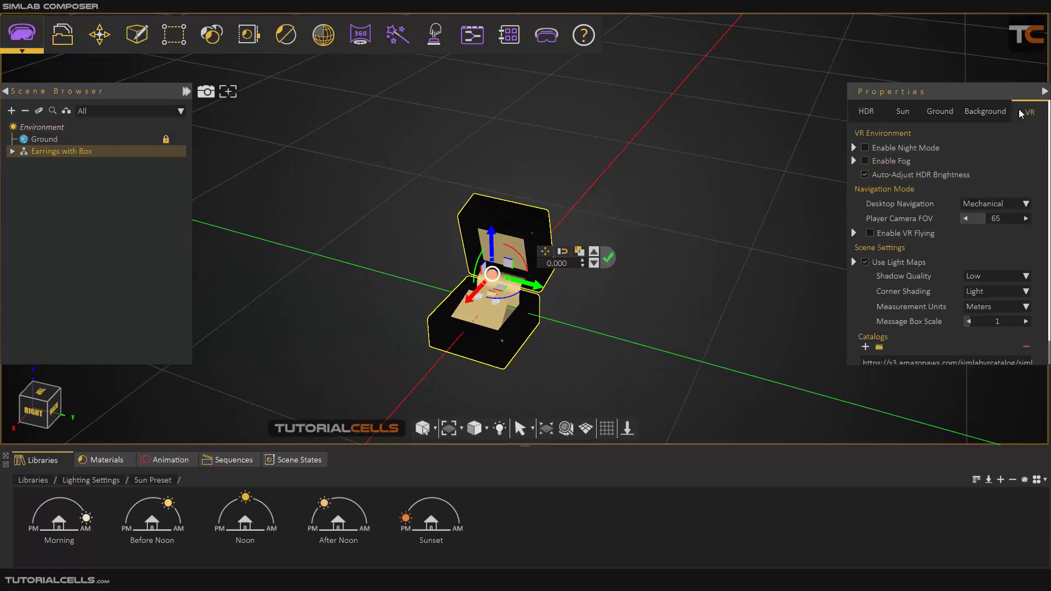
{"action": "left_click", "coordinate": [974, 113]}
{"action": "left_click", "coordinate": [940, 133]}
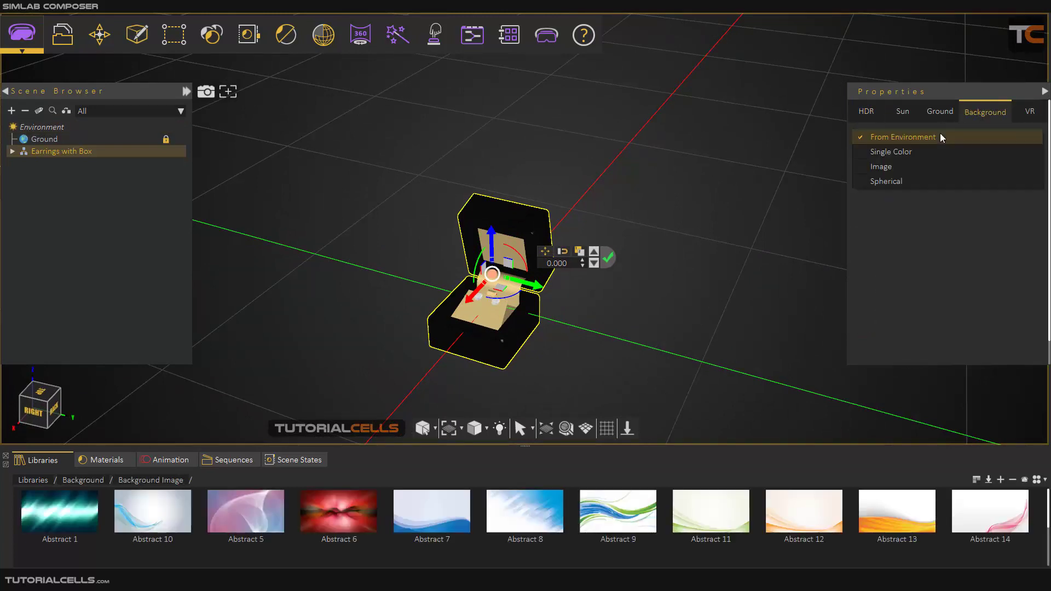
{"action": "left_click", "coordinate": [917, 151]}
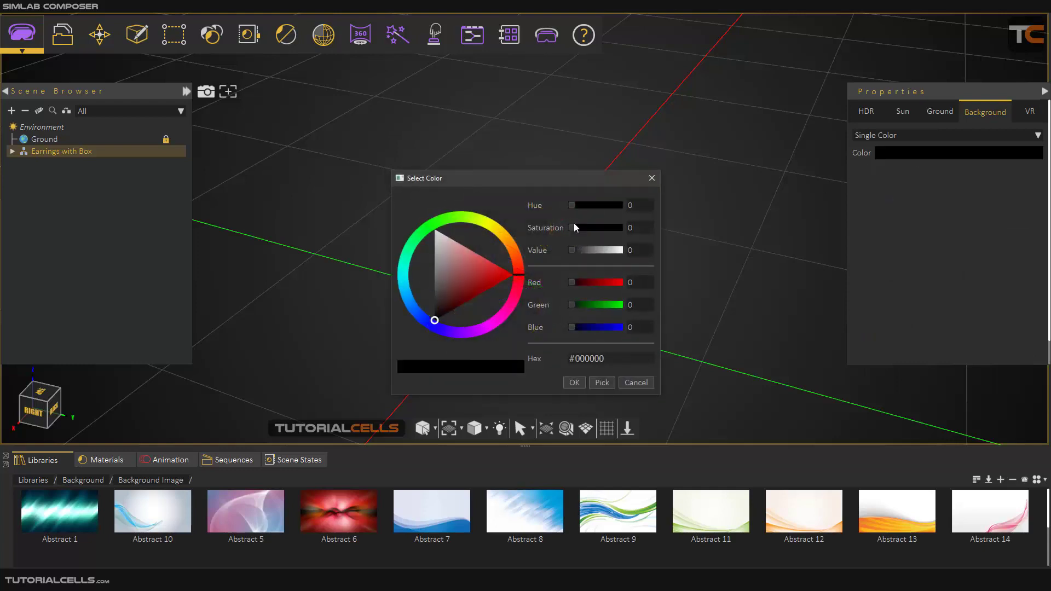
{"action": "left_click", "coordinate": [433, 307]}
{"action": "left_click", "coordinate": [573, 383]}
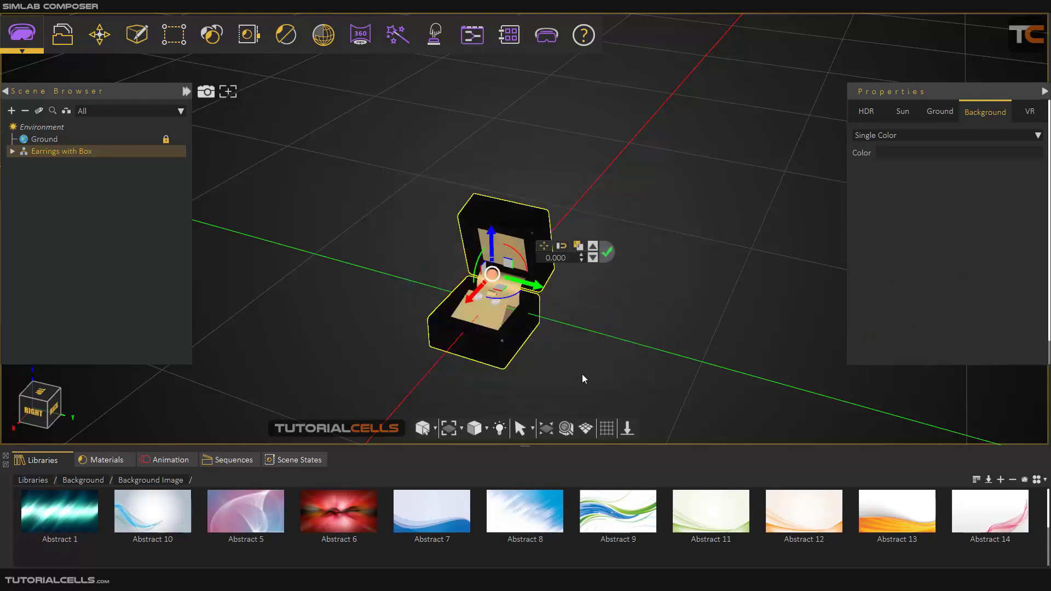
Raise the Sun tab's sky strength to 2.78 and sun strength to 2.39.
{"action": "left_click", "coordinate": [867, 112]}
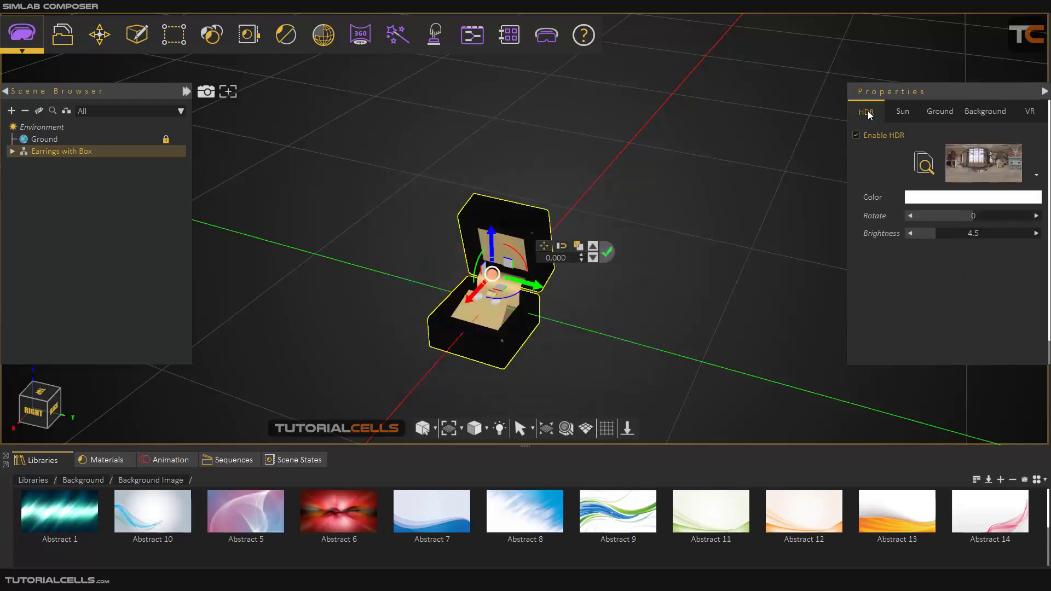
{"action": "left_click", "coordinate": [902, 112]}
{"action": "left_click", "coordinate": [951, 263]}
{"action": "left_click_drag", "start_coordinate": [952, 275], "coordinate": [945, 274]}
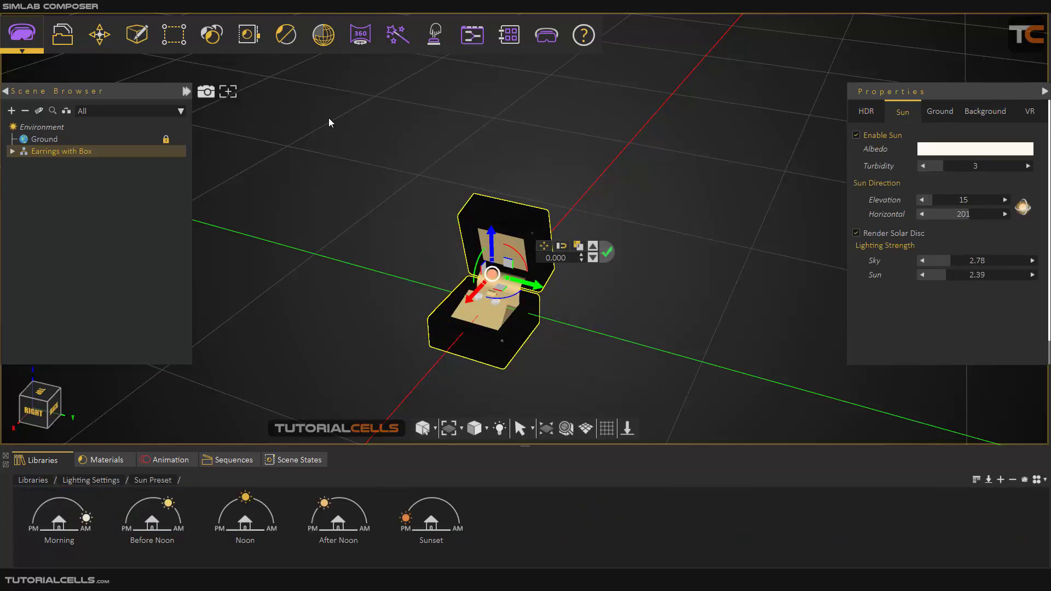
{"action": "left_click", "coordinate": [288, 134]}
{"action": "left_click", "coordinate": [545, 35]}
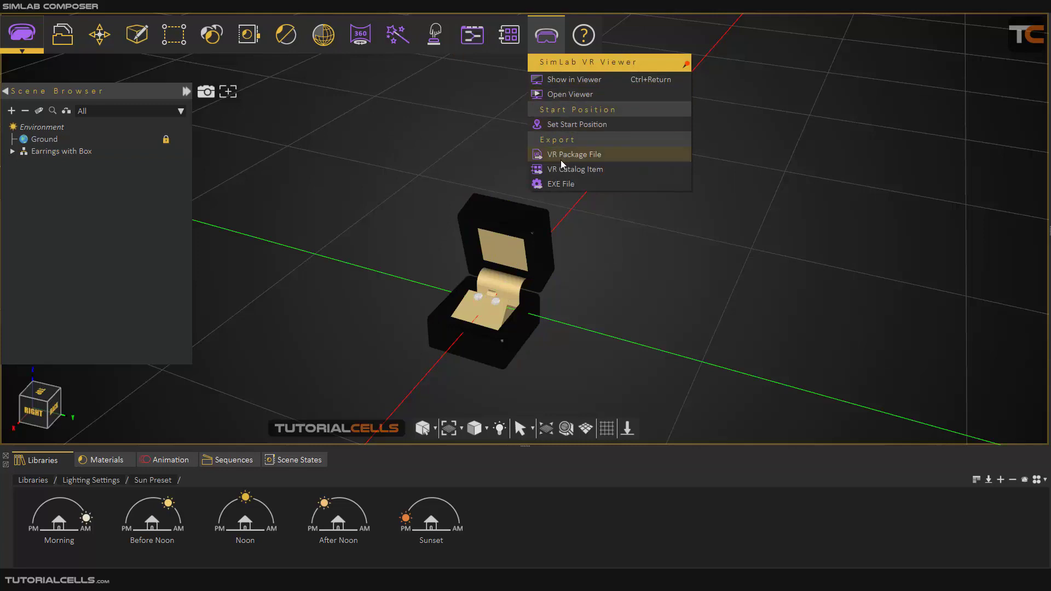
Save a new EXE export named 'rrrr' into New folder.
{"action": "left_click", "coordinate": [561, 182]}
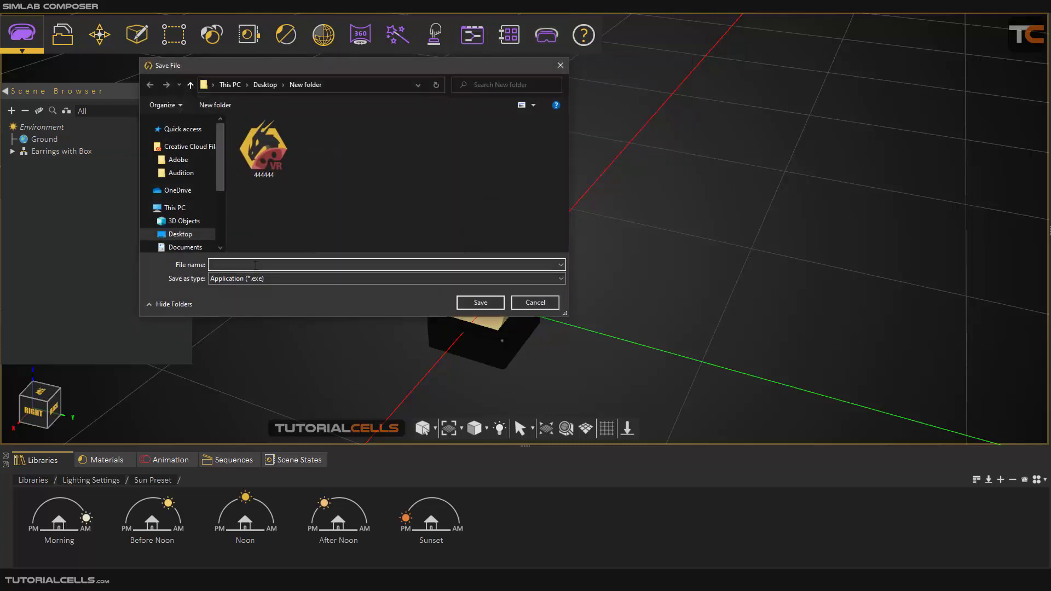
{"action": "type", "text": "rrrrr"}
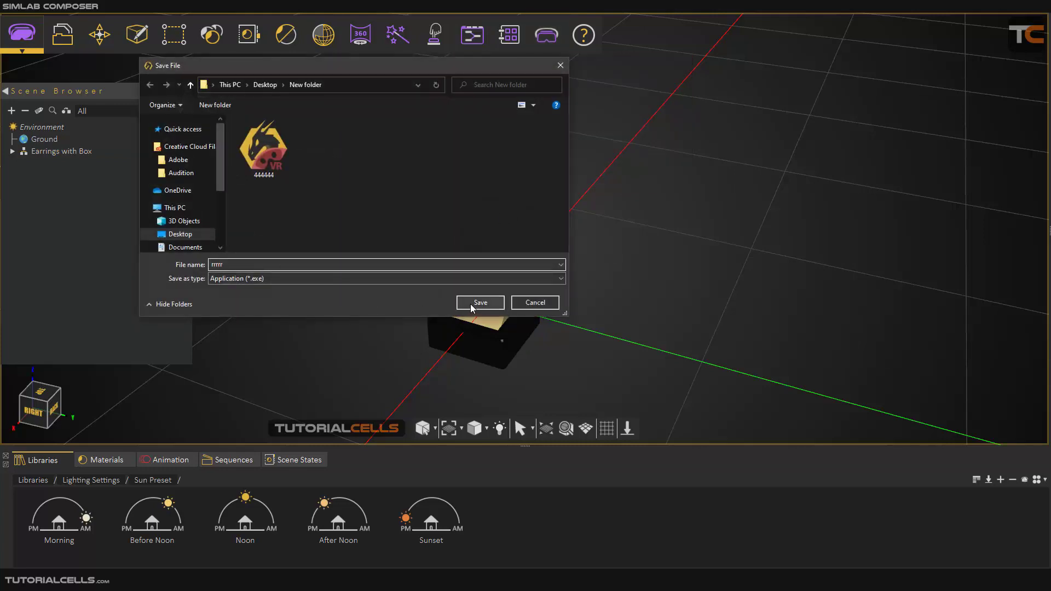
{"action": "left_click", "coordinate": [471, 304]}
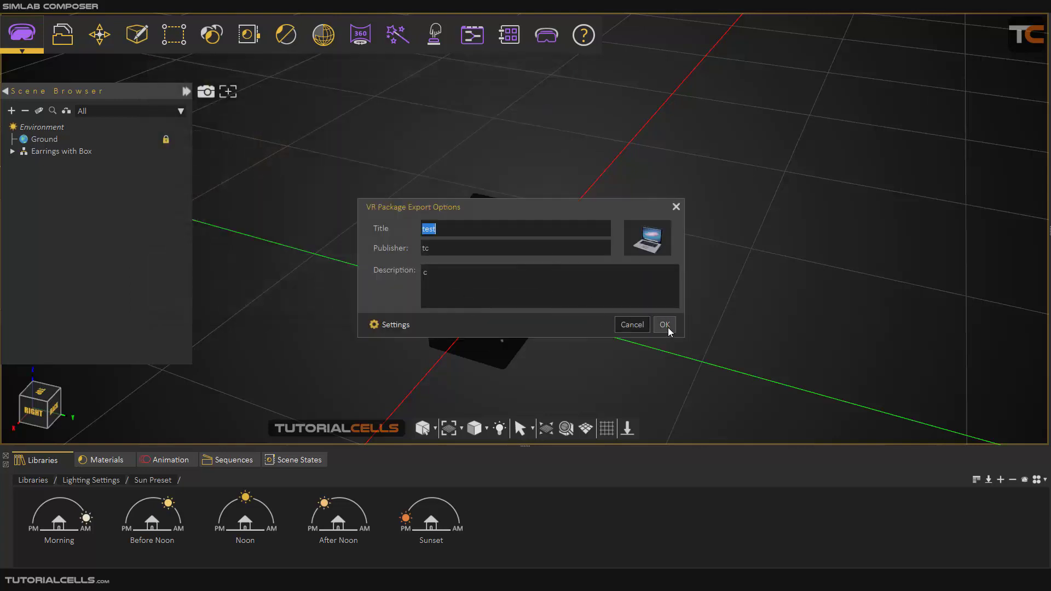